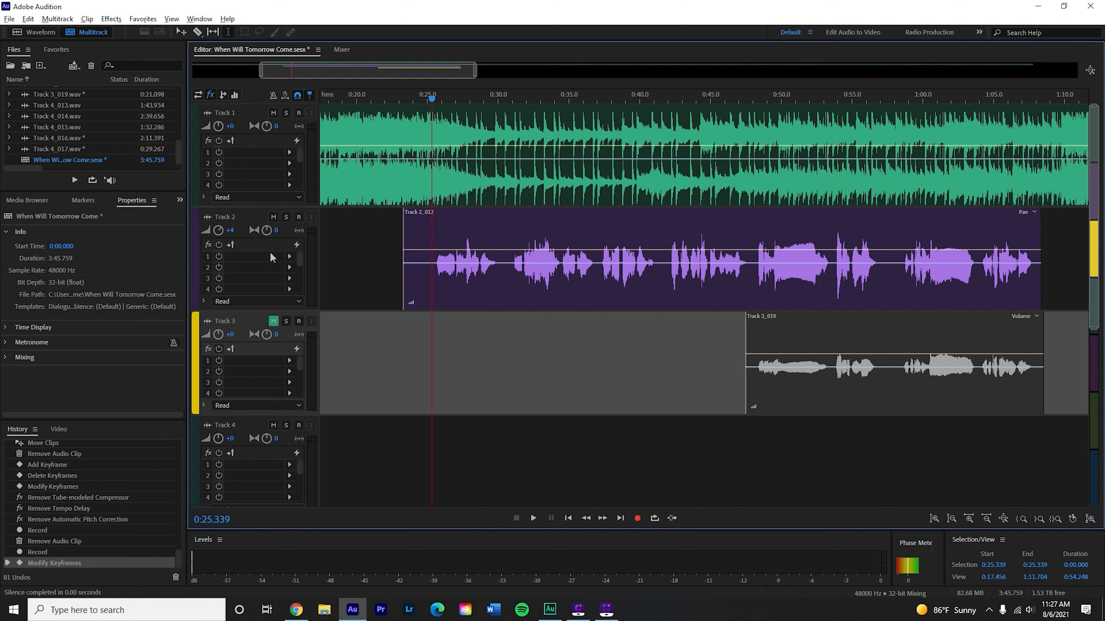
{"action": "left_click", "coordinate": [289, 256]}
{"action": "mouse_move", "coordinate": [392, 305]}
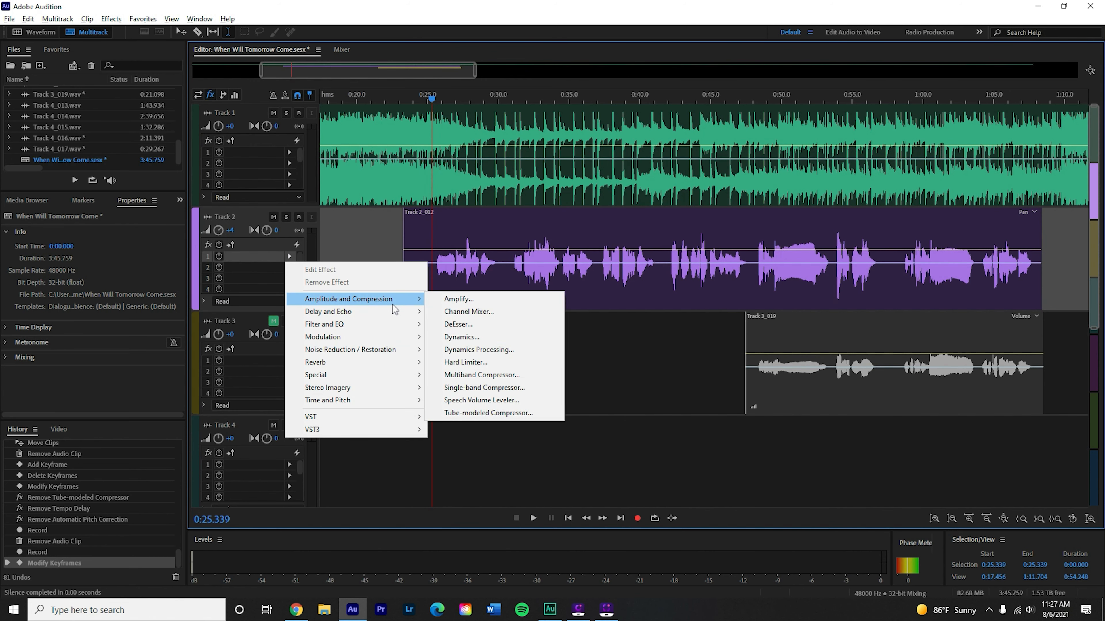
{"action": "left_click", "coordinate": [359, 248]}
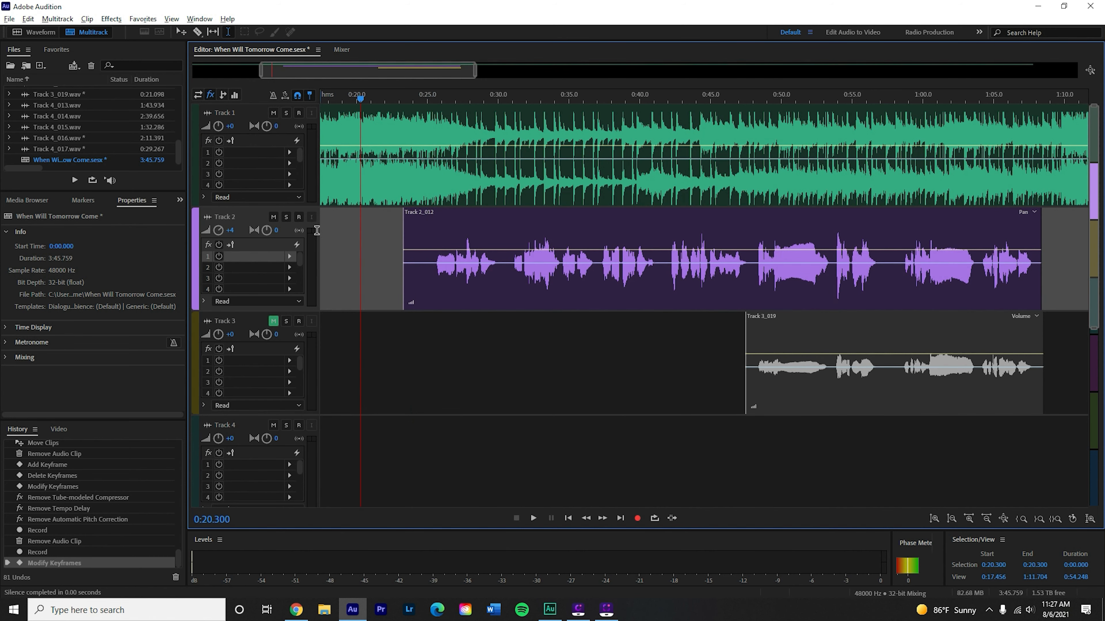
Step: Add the Tube-modeled Compressor to Track 2's first effect slot
{"action": "left_click", "coordinate": [287, 255]}
{"action": "mouse_move", "coordinate": [379, 405]}
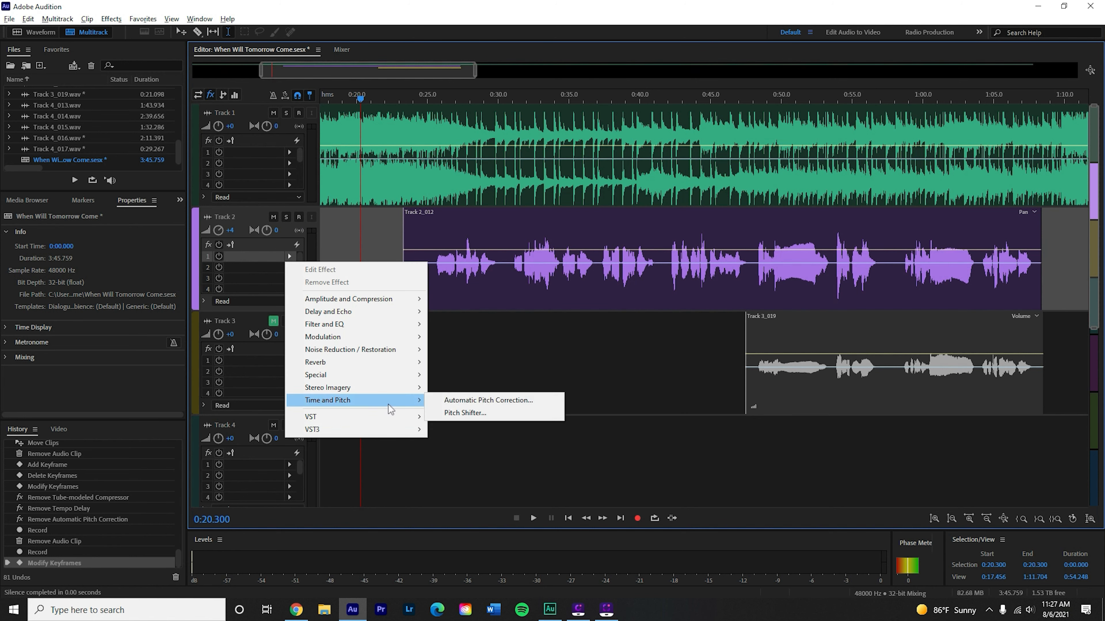
{"action": "mouse_move", "coordinate": [389, 299]}
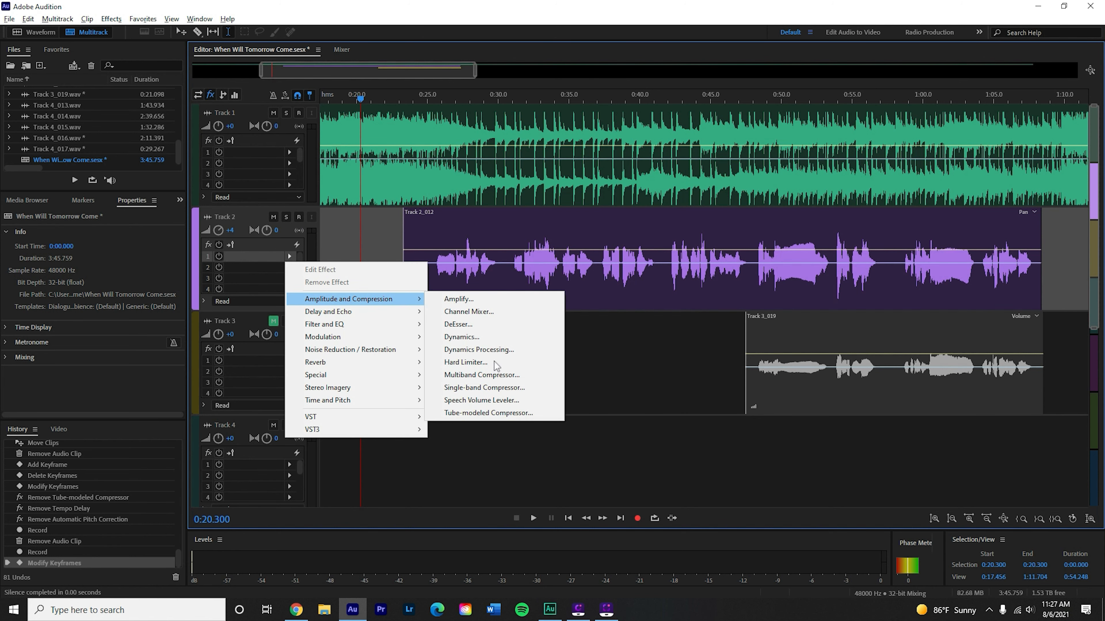
{"action": "left_click", "coordinate": [488, 412]}
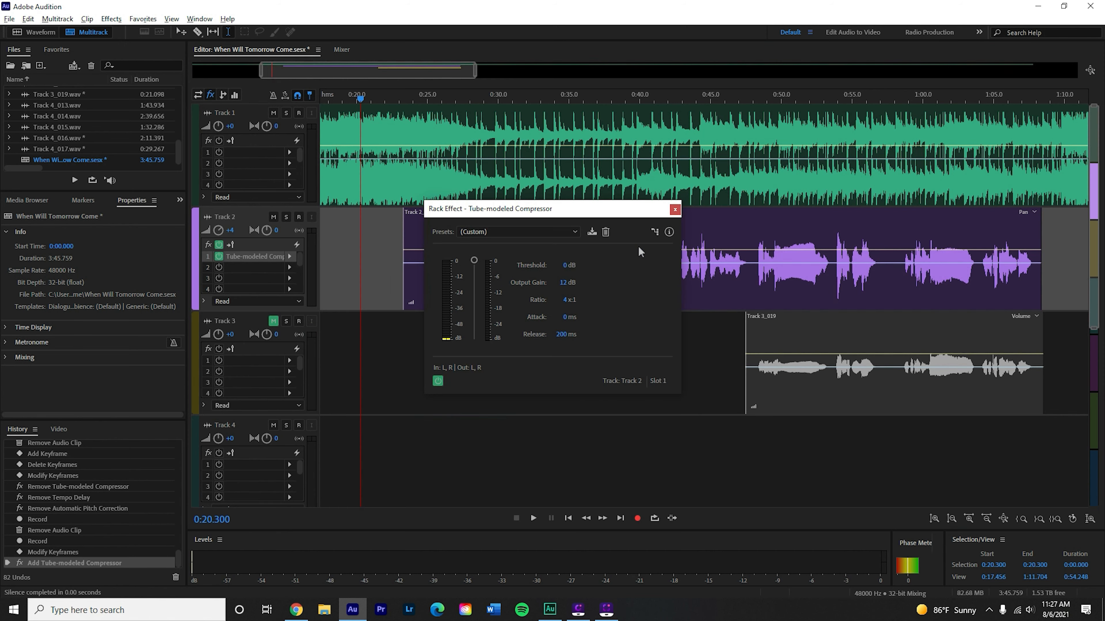
Step: Set the Tube-modeled Compressor's threshold to -23 dB and close its settings window
{"action": "left_click", "coordinate": [564, 265]}
{"action": "type", "text": "-23"}
{"action": "key", "text": "Return"}
{"action": "left_click", "coordinate": [675, 210]}
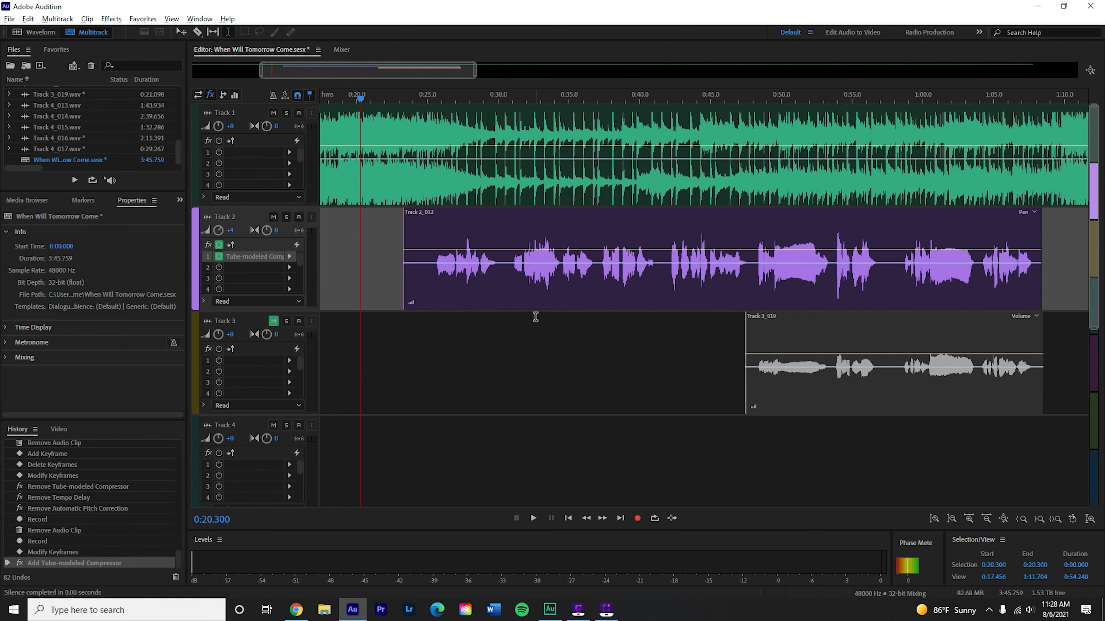
Step: Play the session briefly from 0:25 with Track 2's compressor bypassed
{"action": "left_click", "coordinate": [423, 299]}
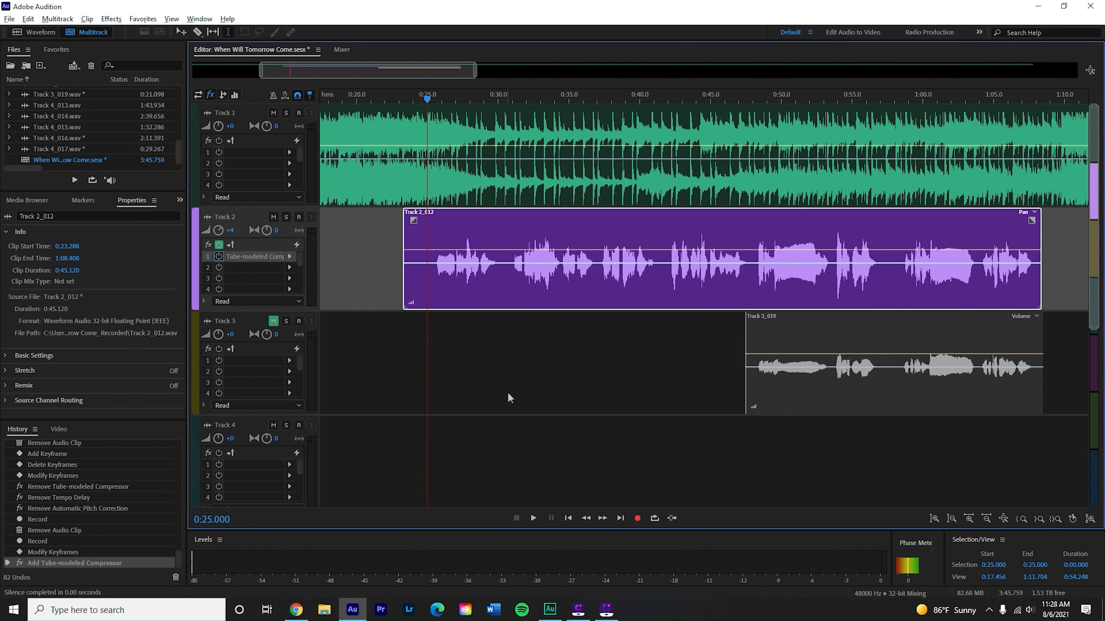
{"action": "key", "text": "space"}
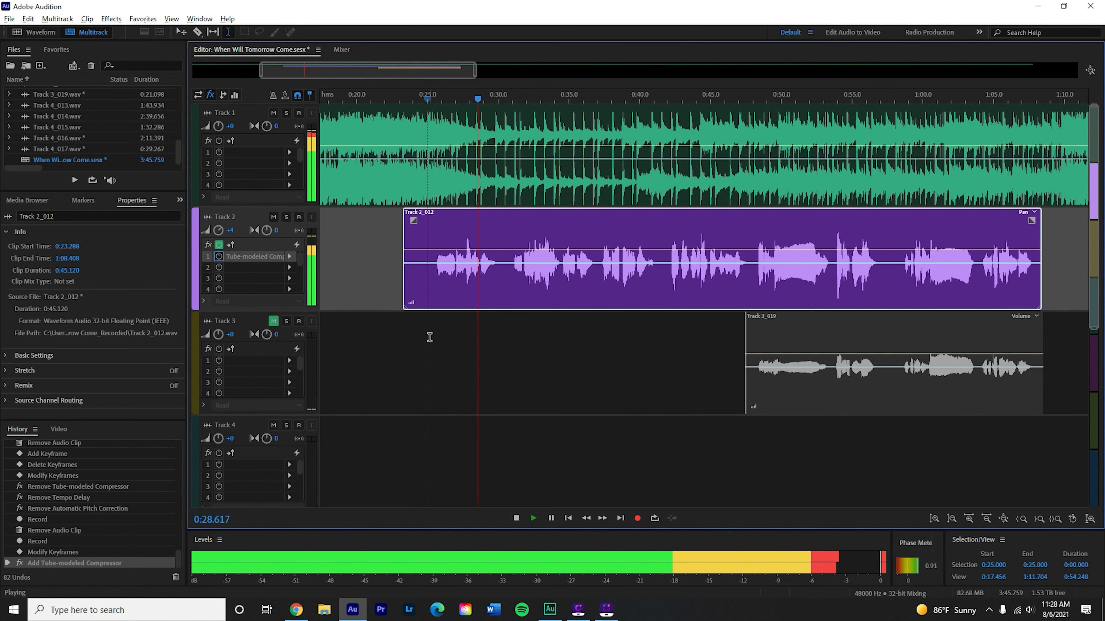
{"action": "key", "text": "space"}
Step: Switch Track 2's compressor back on and play the same passage from 0:25 for comparison
{"action": "left_click", "coordinate": [421, 326]}
{"action": "left_click", "coordinate": [219, 256]}
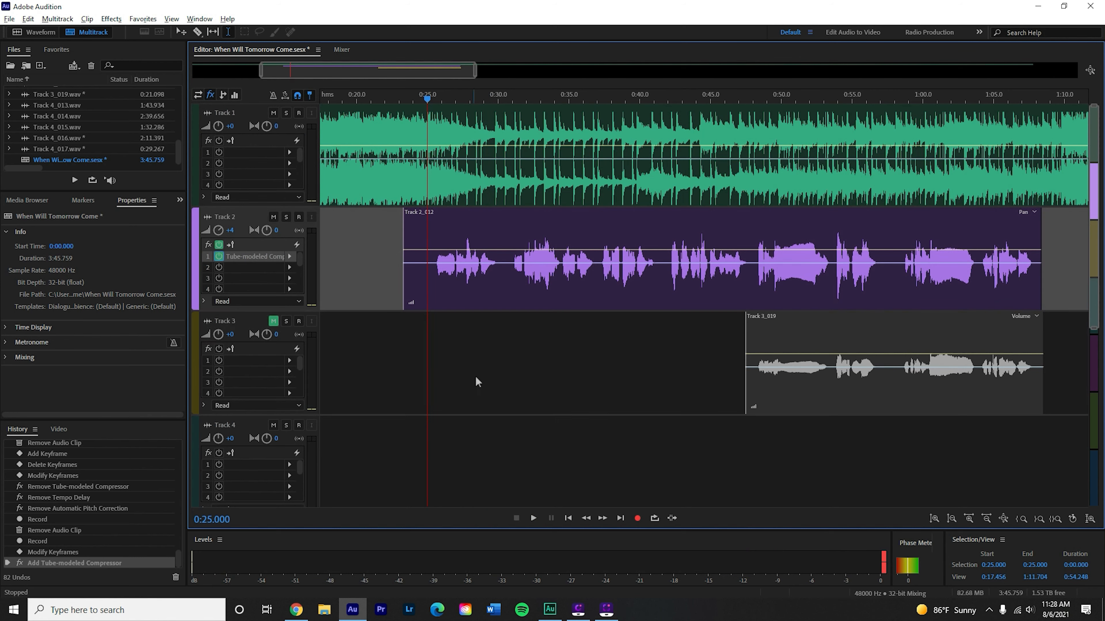
{"action": "left_click", "coordinate": [428, 354]}
{"action": "key", "text": "space"}
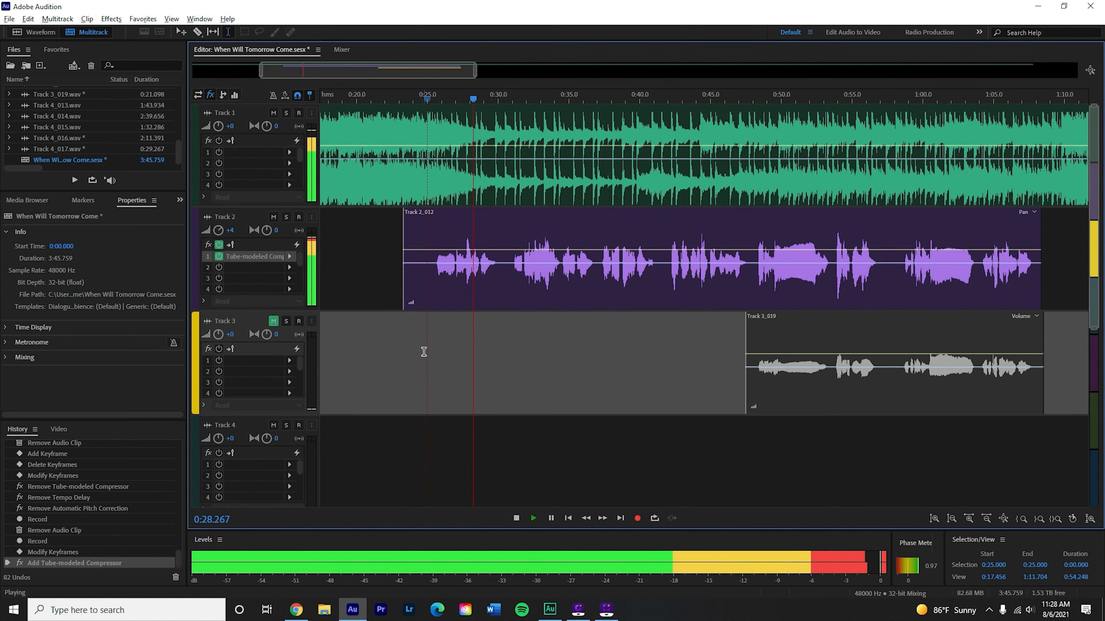
{"action": "key", "text": "space"}
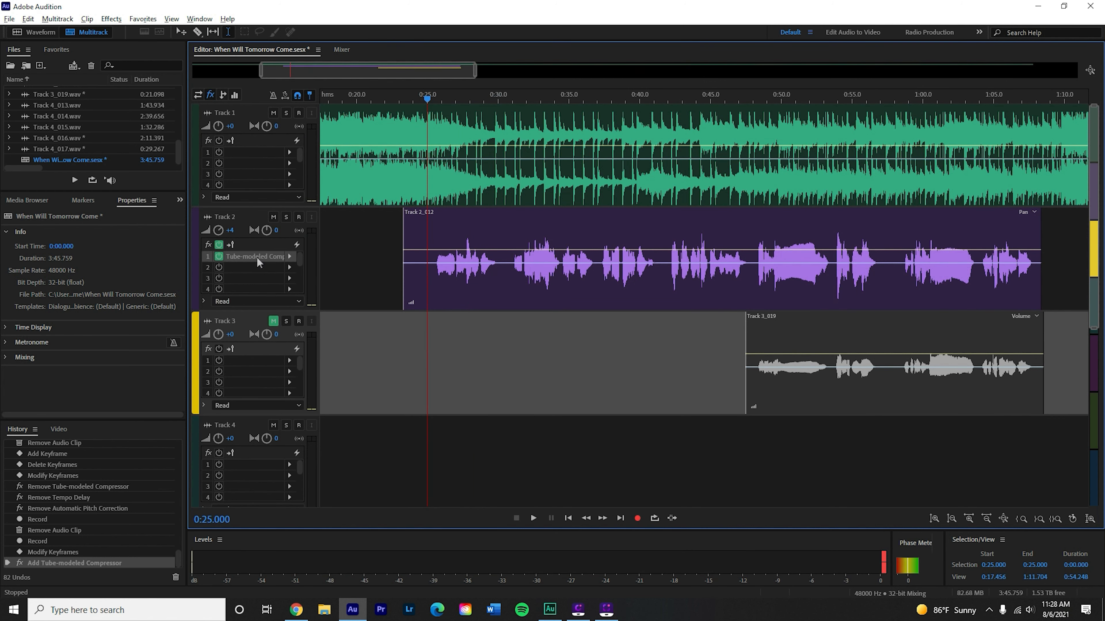
Step: Add the VST3 Voxengo Tempo Delay to Track 2's second effect slot and close its settings window
{"action": "left_click", "coordinate": [263, 266]}
{"action": "left_click", "coordinate": [289, 267]}
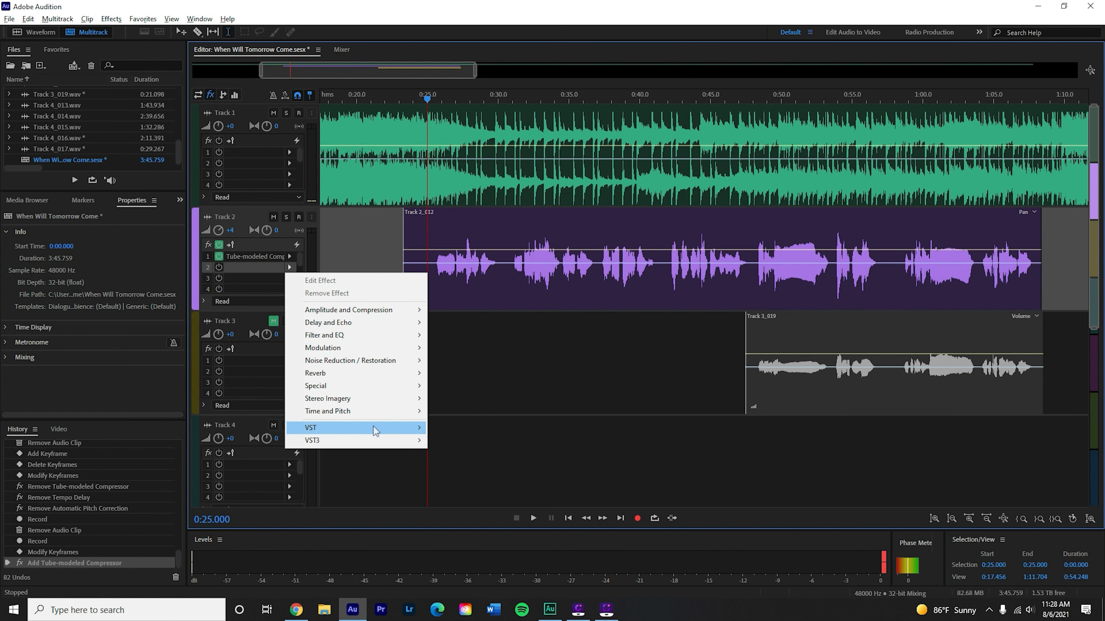
{"action": "mouse_move", "coordinate": [382, 428]}
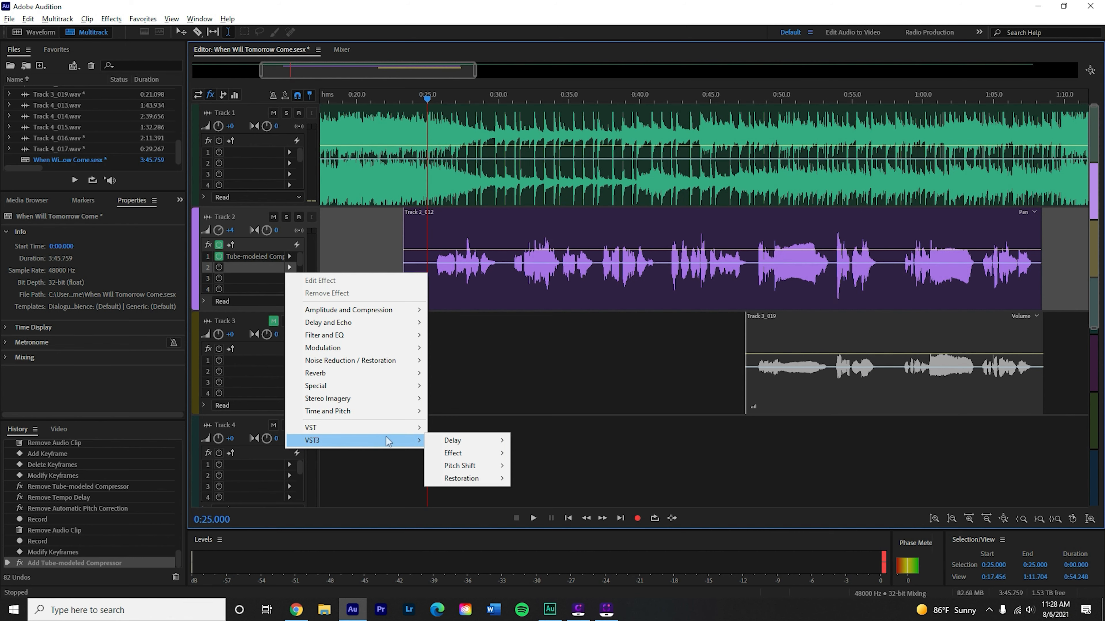
{"action": "mouse_move", "coordinate": [464, 441]}
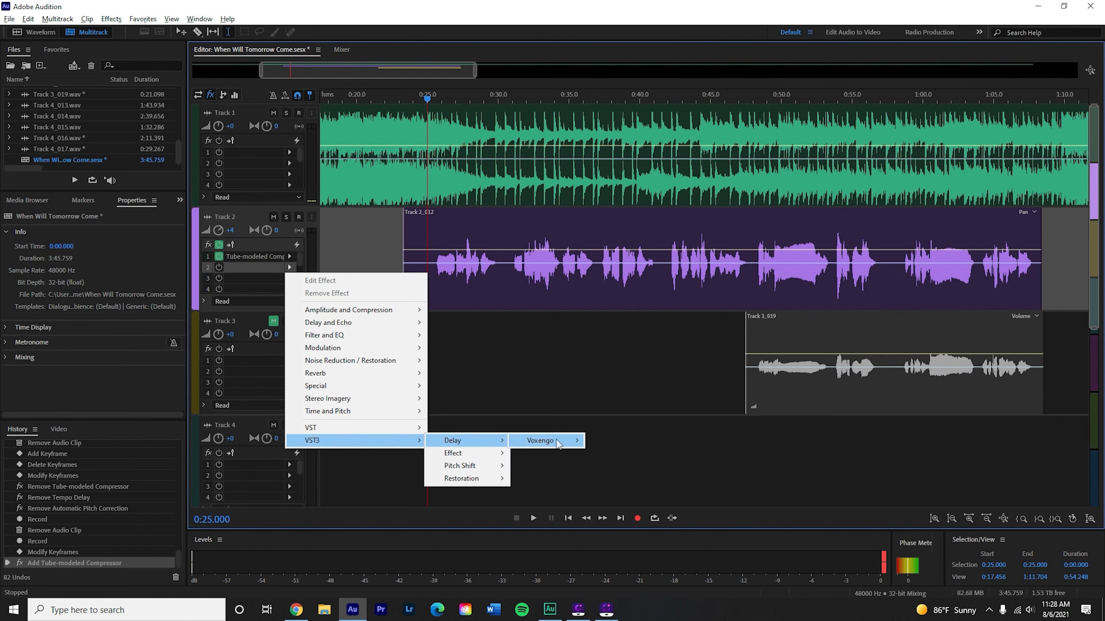
{"action": "mouse_move", "coordinate": [559, 444]}
{"action": "left_click", "coordinate": [622, 441]}
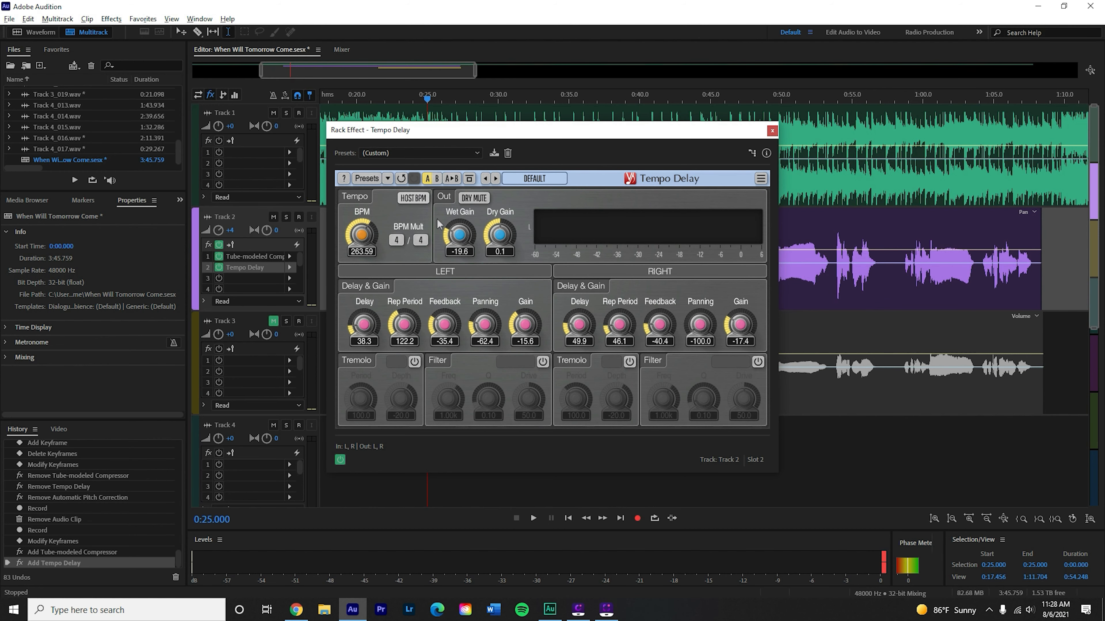
{"action": "left_click", "coordinate": [772, 131]}
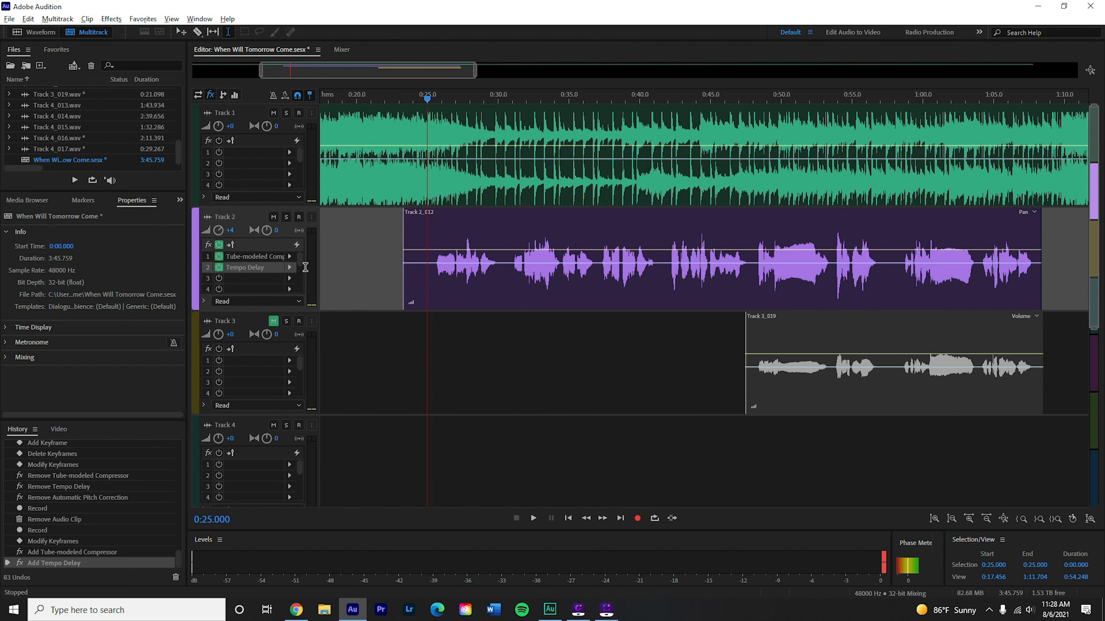
Step: Load the VST3 Voxengo Tempo Delay again into Track 2's second effect slot, in place of the existing instance
{"action": "left_click", "coordinate": [293, 267]}
{"action": "mouse_move", "coordinate": [371, 428]}
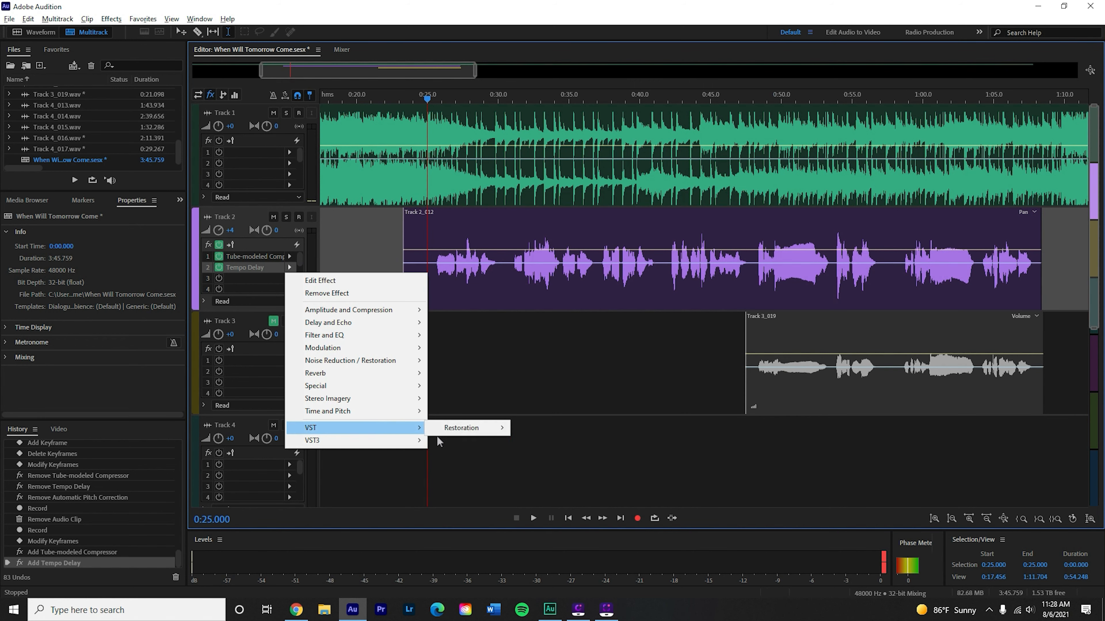
{"action": "mouse_move", "coordinate": [461, 427]}
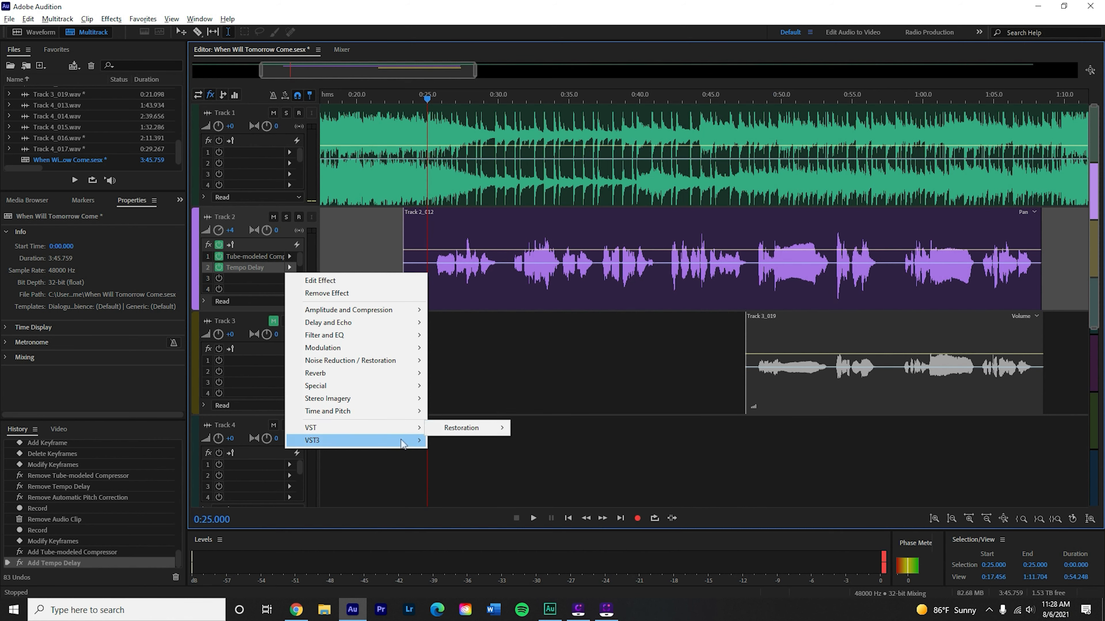
{"action": "mouse_move", "coordinate": [405, 440]}
{"action": "mouse_move", "coordinate": [554, 444]}
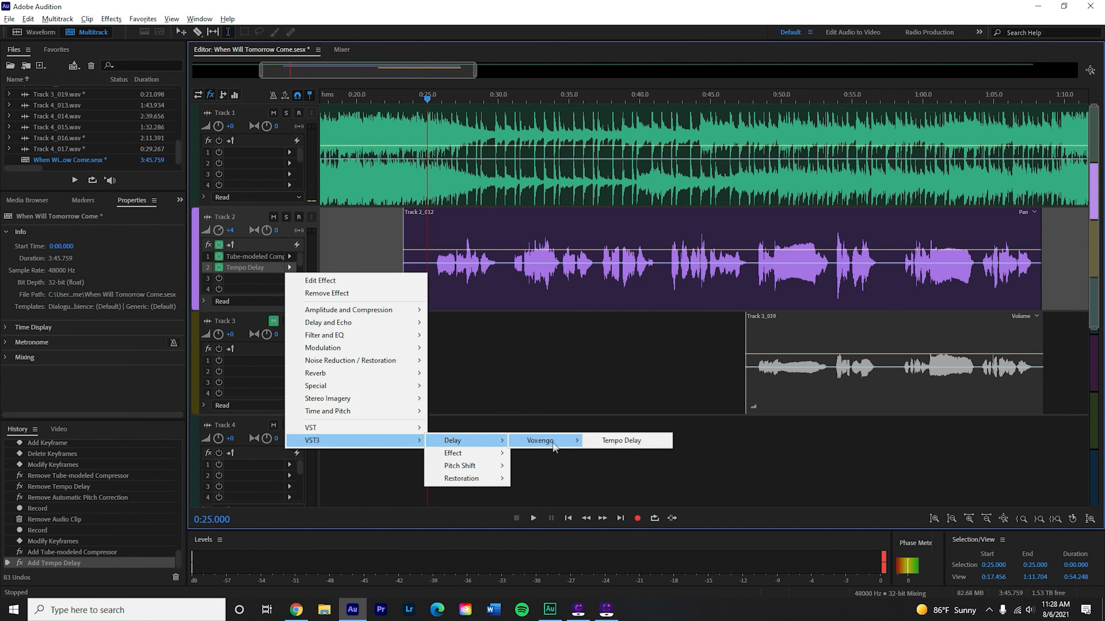
{"action": "left_click", "coordinate": [612, 441]}
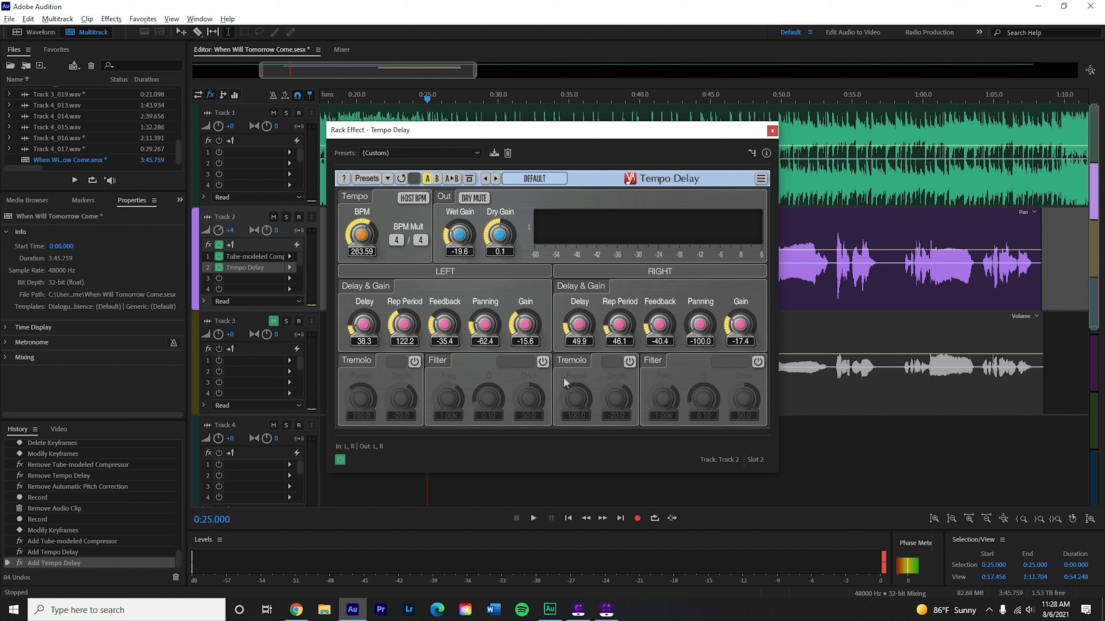
Step: Apply the VOCALS preset to the Tempo Delay and close its settings window
{"action": "left_click", "coordinate": [409, 153]}
{"action": "left_click", "coordinate": [413, 309]}
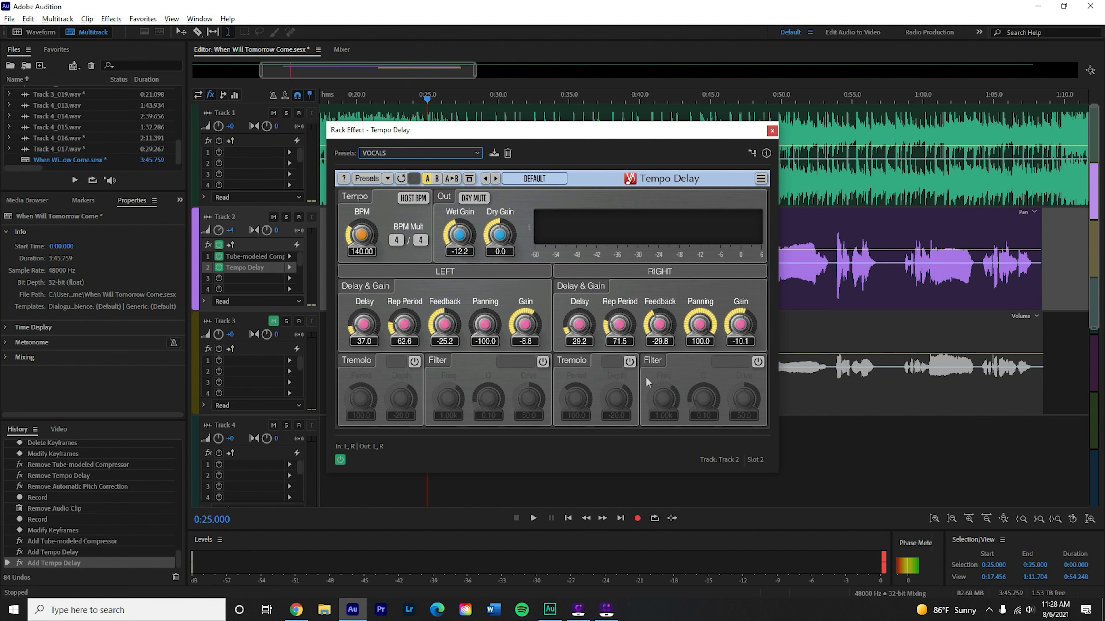
{"action": "left_click", "coordinate": [772, 131]}
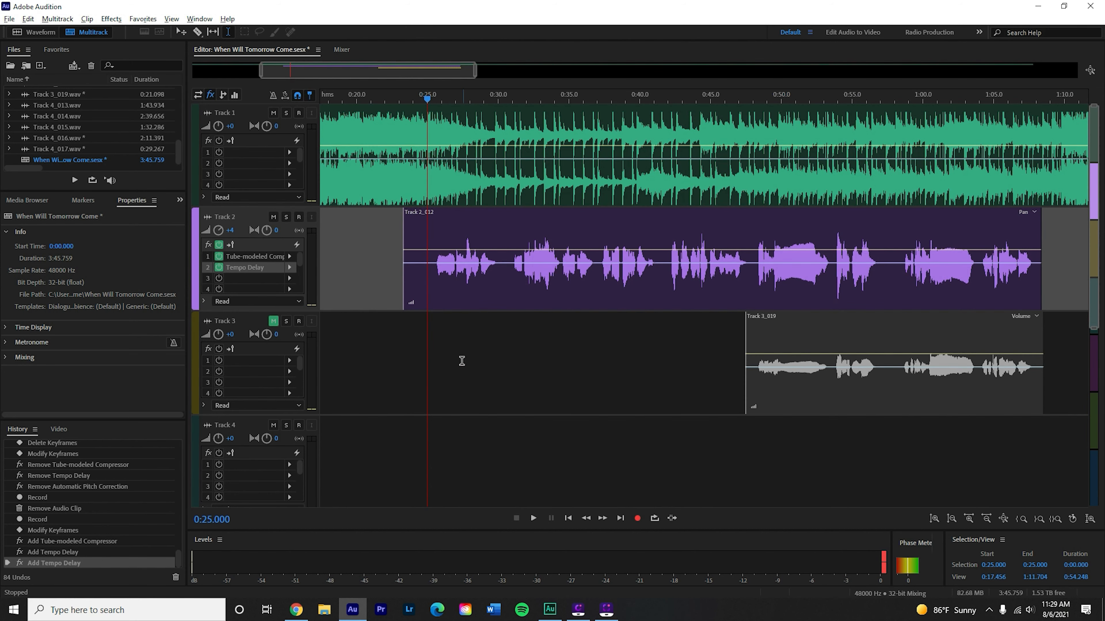
Step: Play the session briefly from 0:25 with both the compressor and Tempo Delay active on Track 2
{"action": "left_click", "coordinate": [425, 360]}
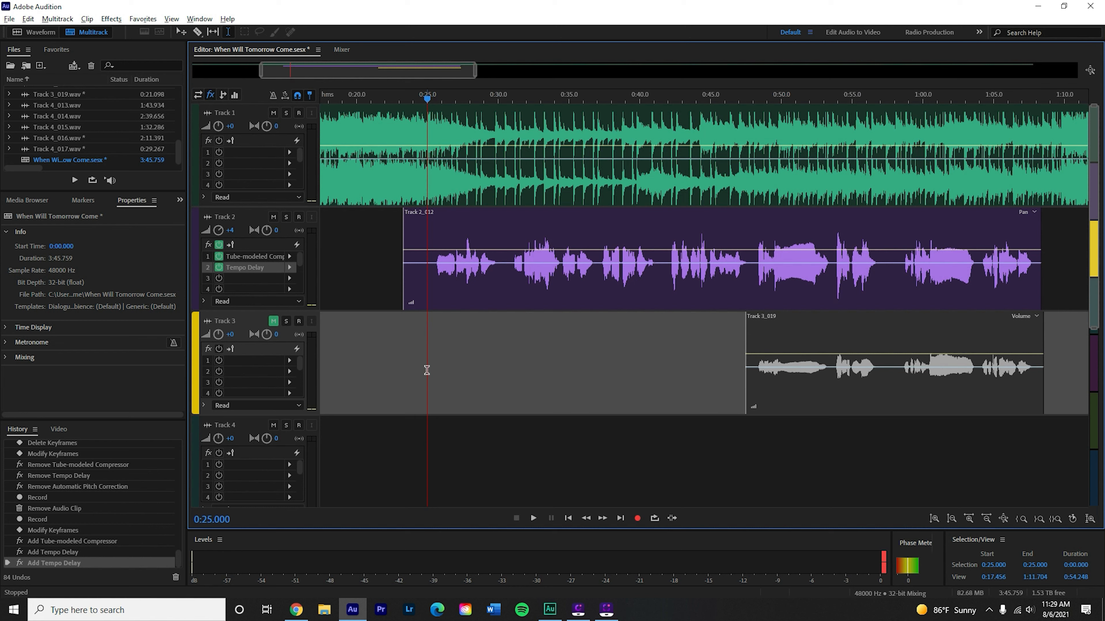
{"action": "key", "text": "space"}
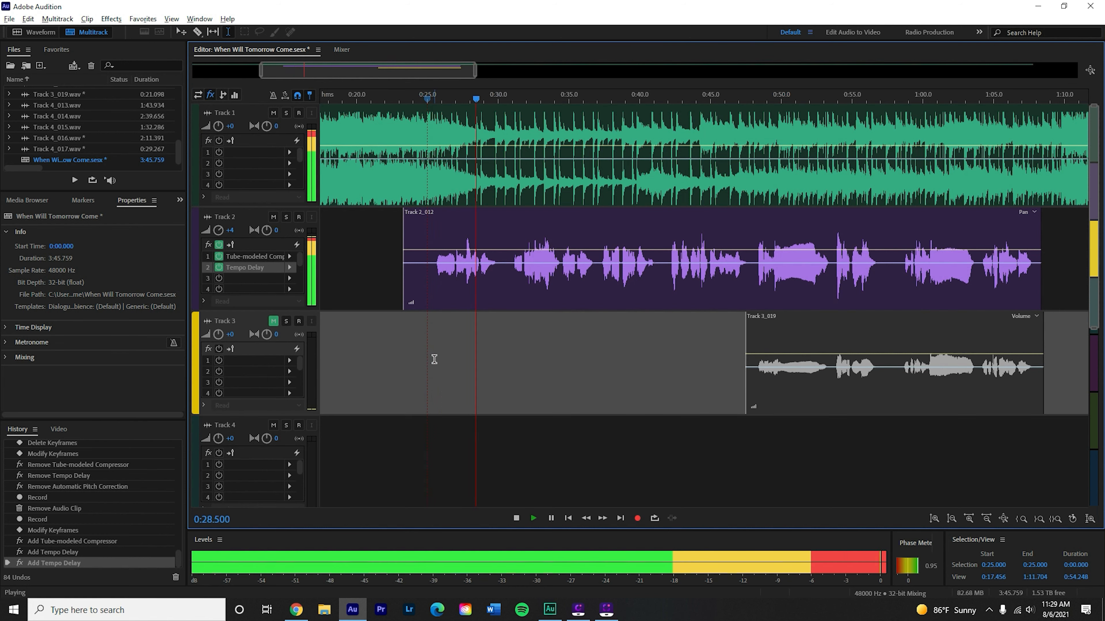
{"action": "key", "text": "space"}
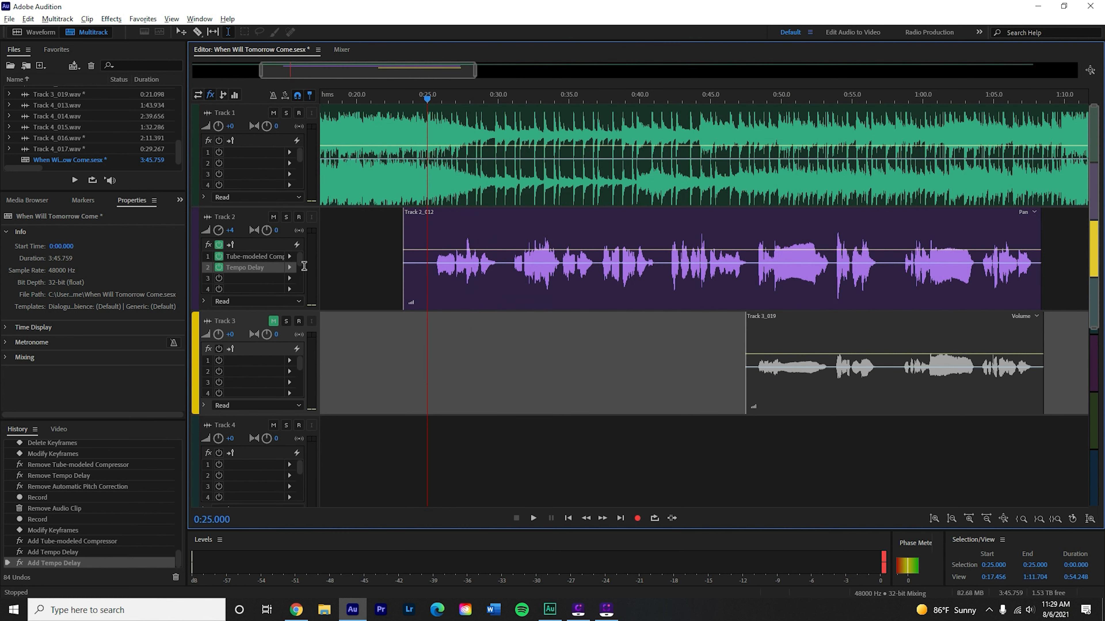
Step: Solo Track 2 and play it from 0:25 with its whole effects rack bypassed
{"action": "left_click", "coordinate": [286, 216]}
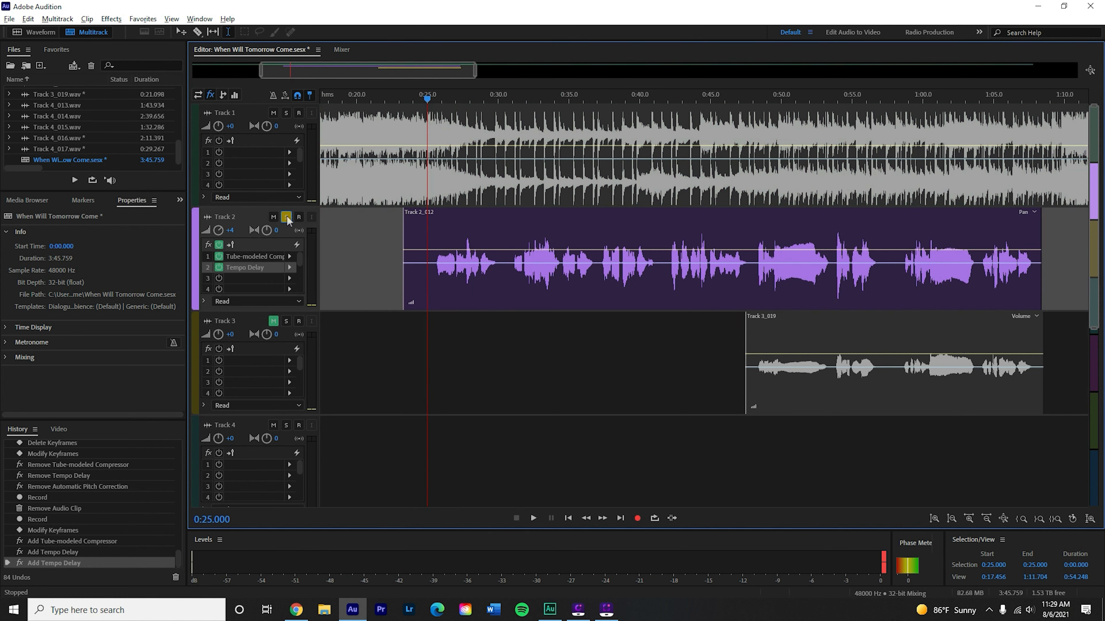
{"action": "left_click", "coordinate": [415, 357]}
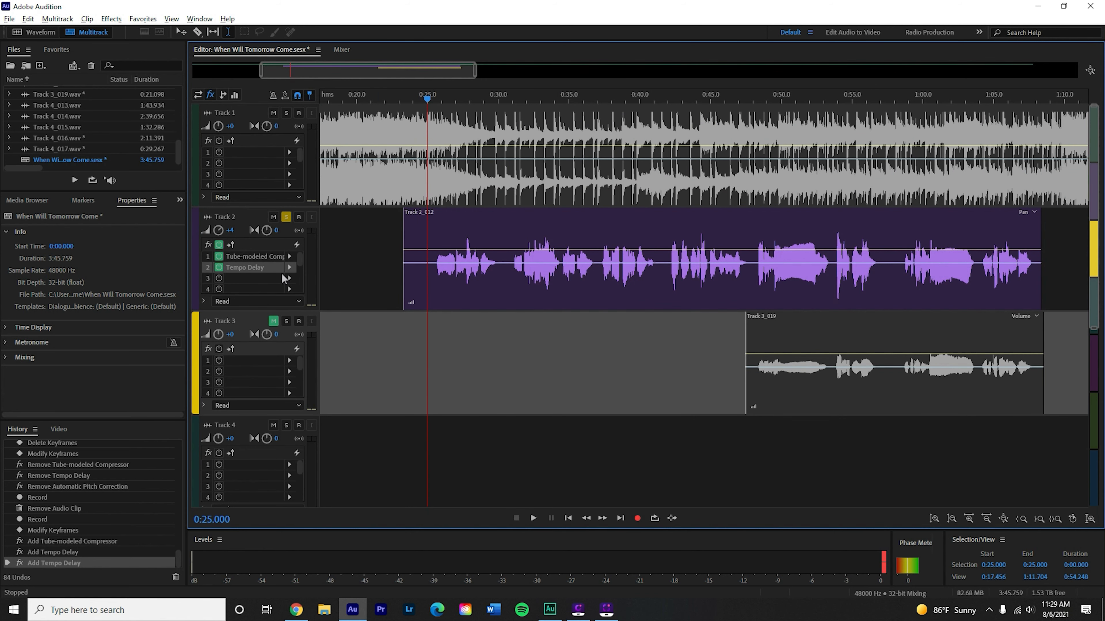
{"action": "left_click", "coordinate": [219, 246]}
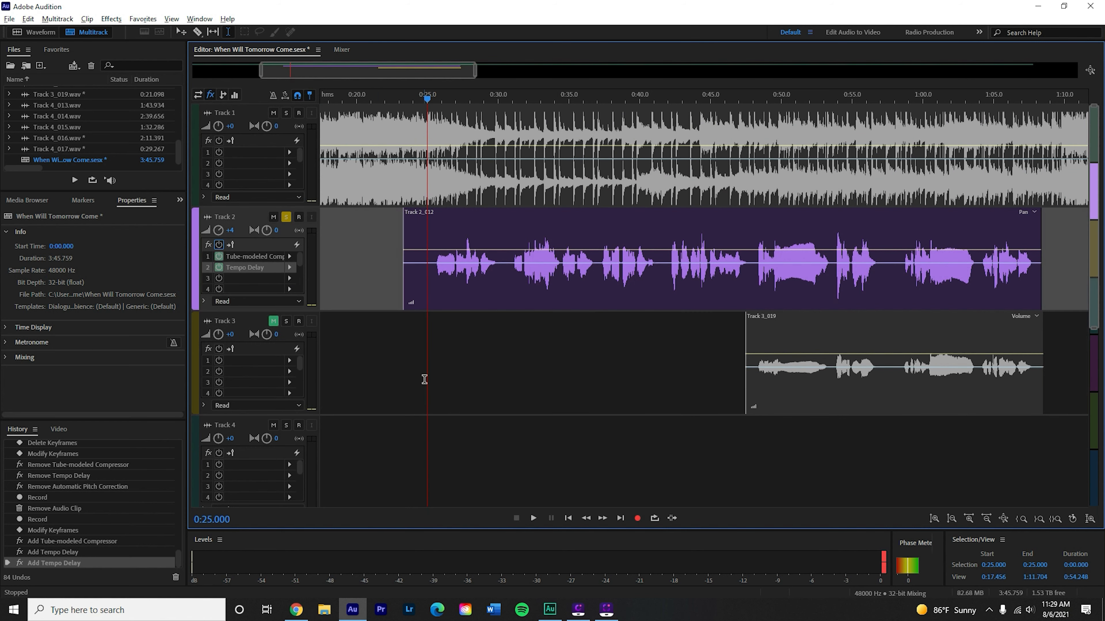
{"action": "left_click", "coordinate": [430, 353]}
{"action": "key", "text": "space"}
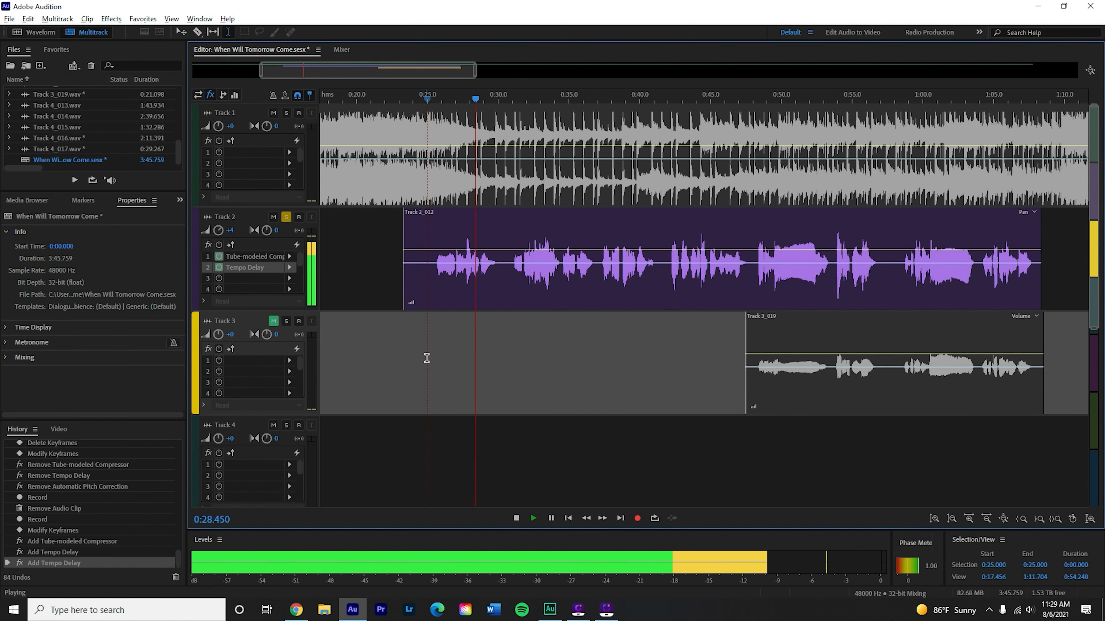
{"action": "key", "text": "space"}
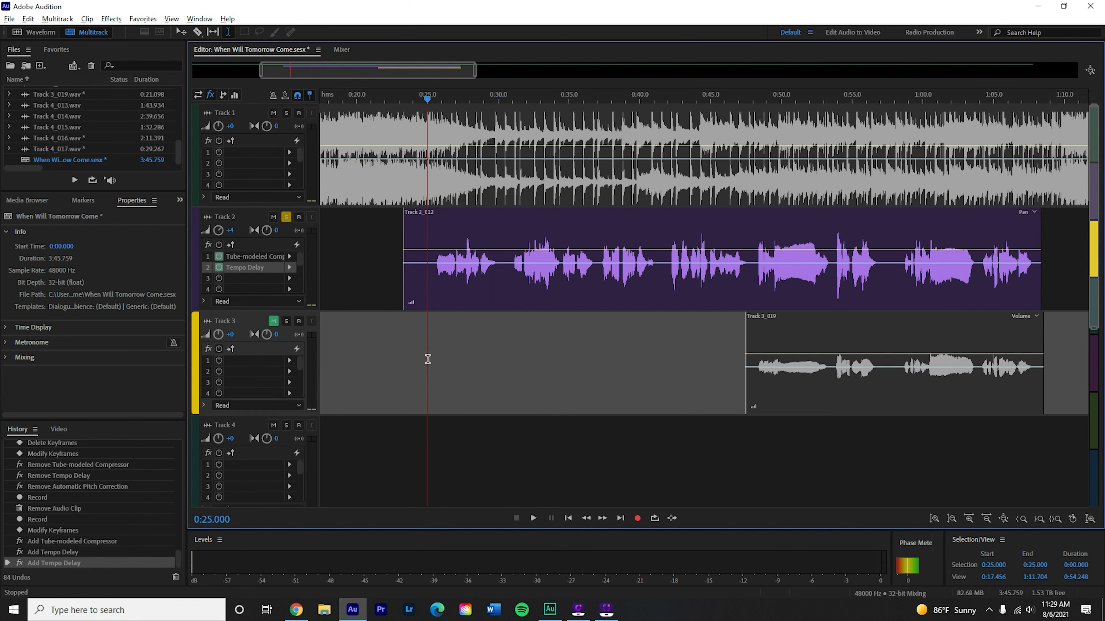
Step: Turn Track 2's effects rack back on and play the soloed vocal from about 0:24.5
{"action": "left_click", "coordinate": [218, 245]}
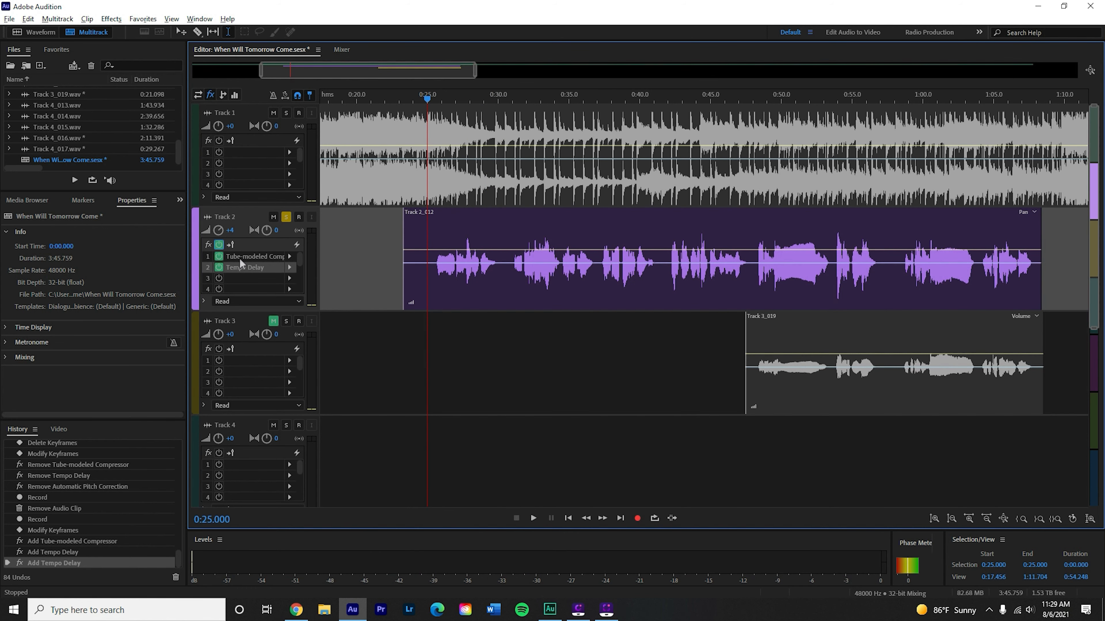
{"action": "left_click", "coordinate": [419, 346]}
{"action": "key", "text": "space"}
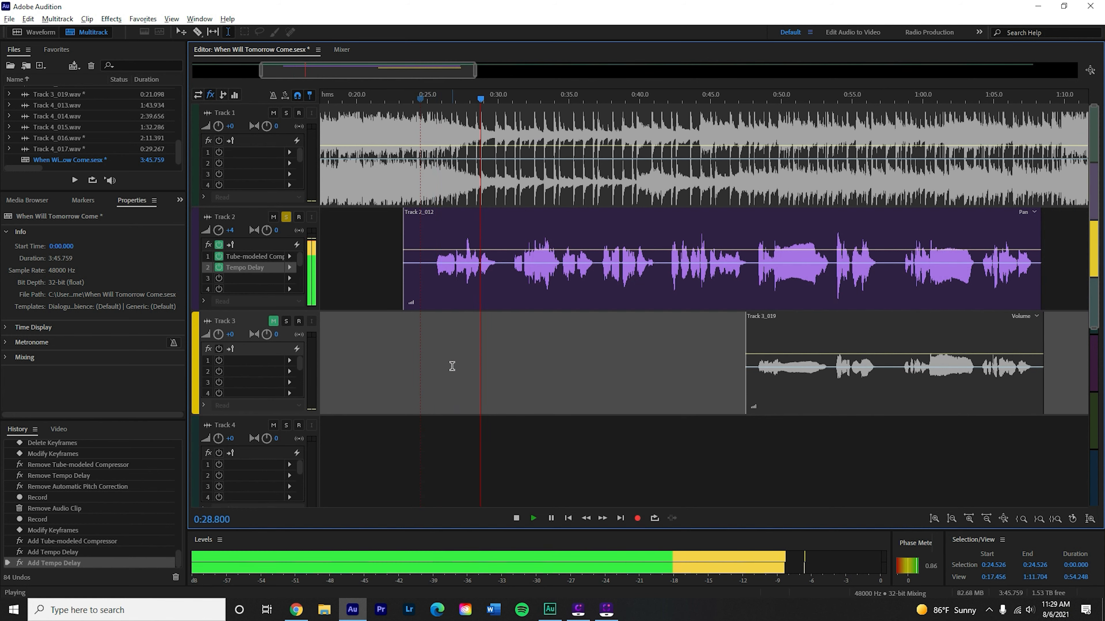
{"action": "key", "text": "space"}
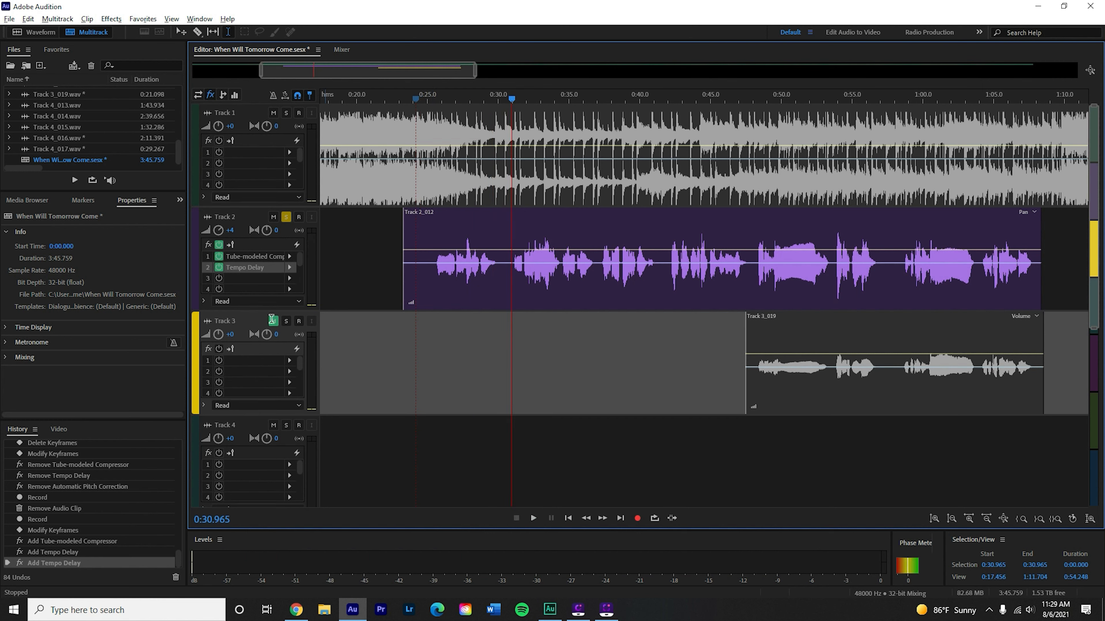
Step: Add the Automatic Pitch Correction effect to Track 2's third effect slot
{"action": "left_click", "coordinate": [292, 278]}
{"action": "mouse_move", "coordinate": [400, 428]}
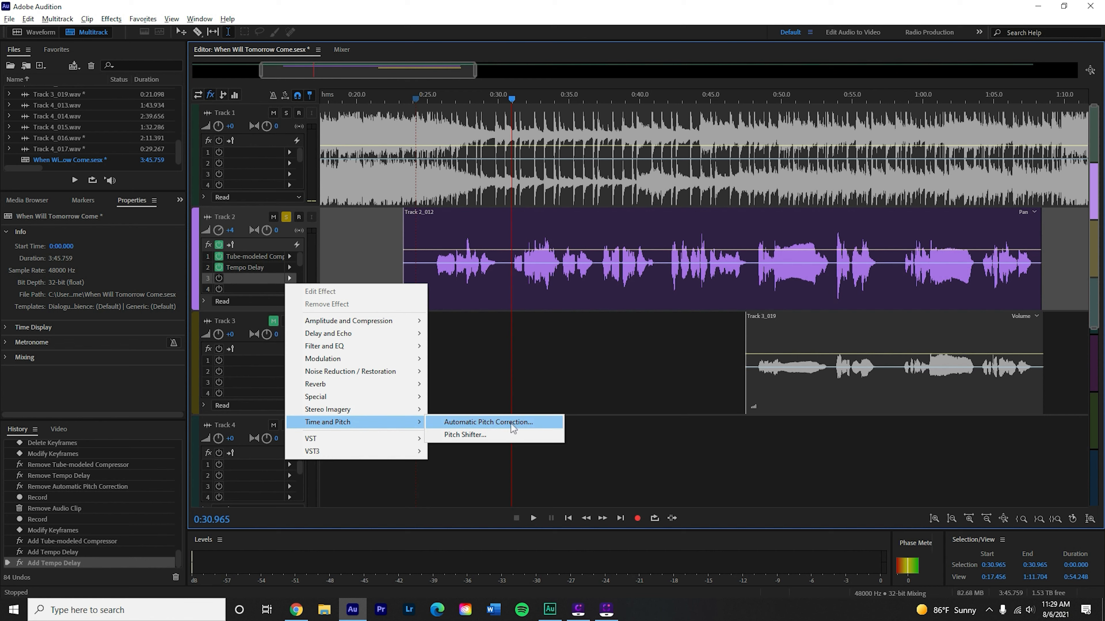
{"action": "left_click", "coordinate": [513, 425]}
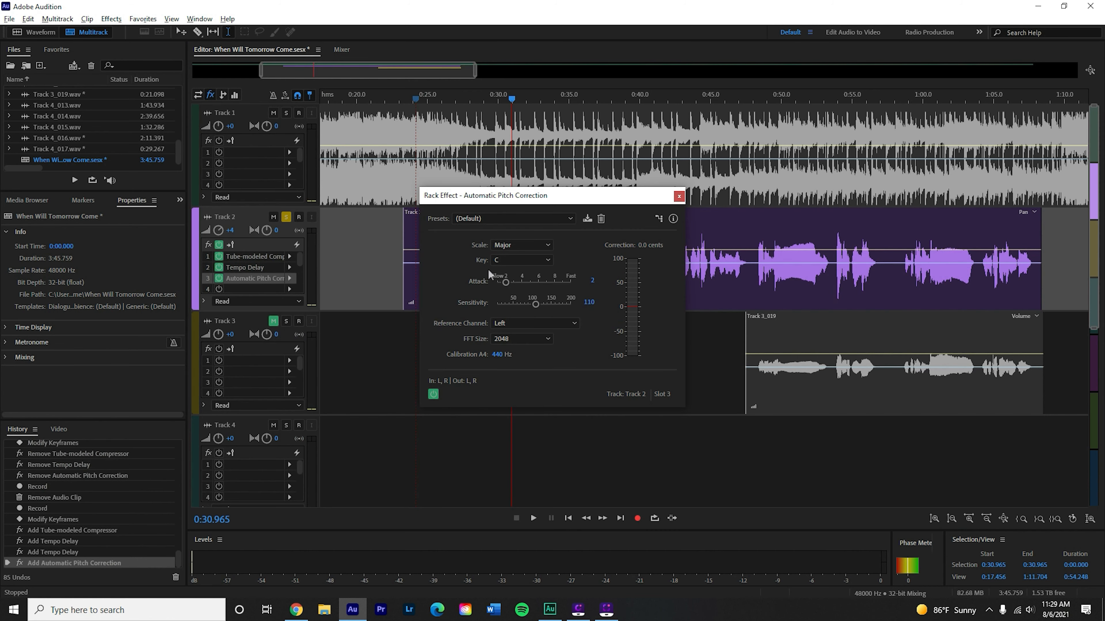
Step: Set the Automatic Pitch Correction's Attack to 10, Sensitivity to 200, Scale to Minor and Key to D
{"action": "left_click_drag", "start_coordinate": [505, 283], "coordinate": [571, 282]}
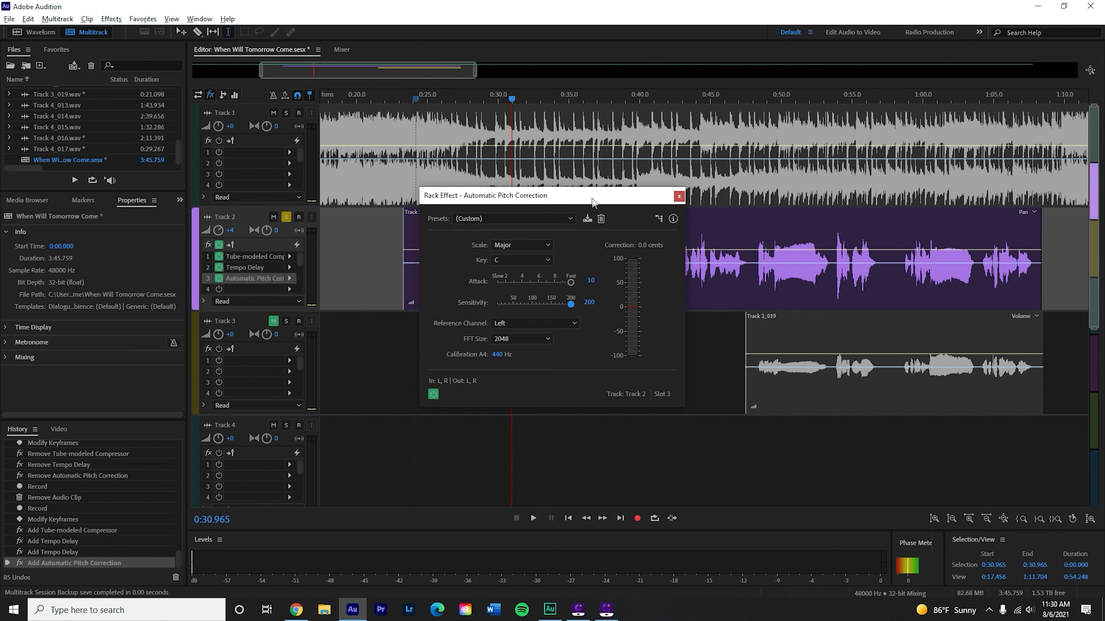
{"action": "left_click_drag", "start_coordinate": [564, 198], "coordinate": [909, 163]}
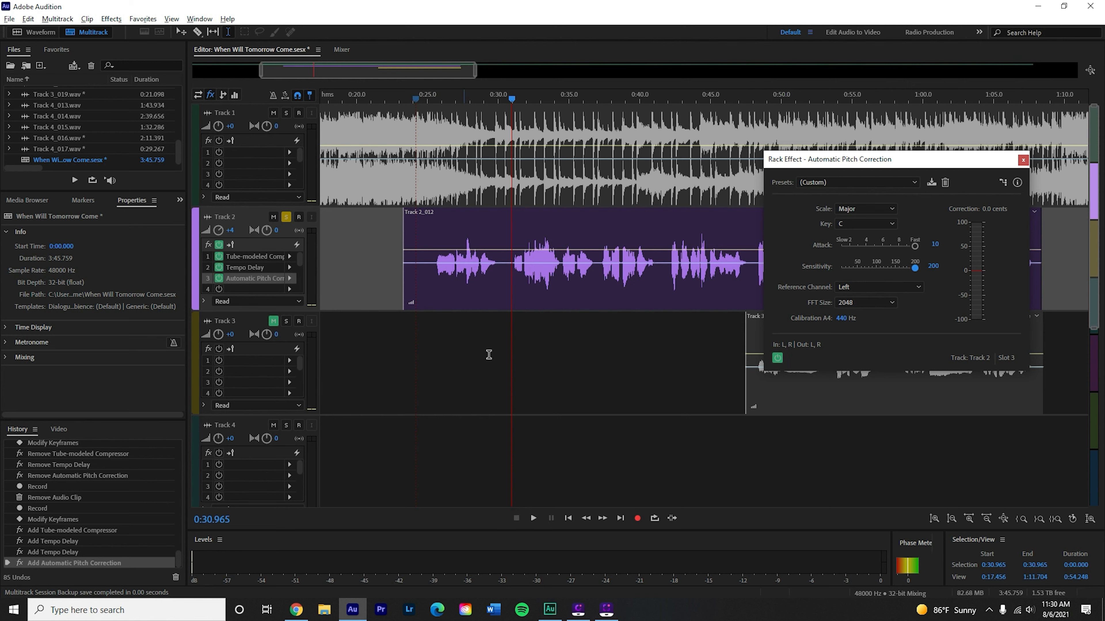
{"action": "left_click", "coordinate": [861, 210]}
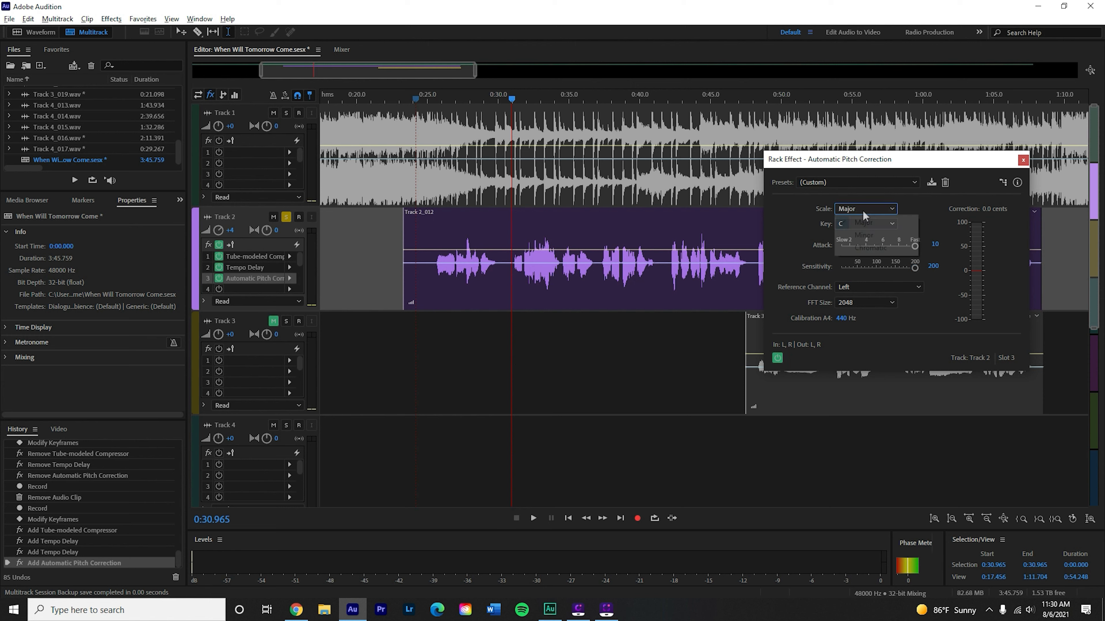
{"action": "left_click", "coordinate": [813, 246]}
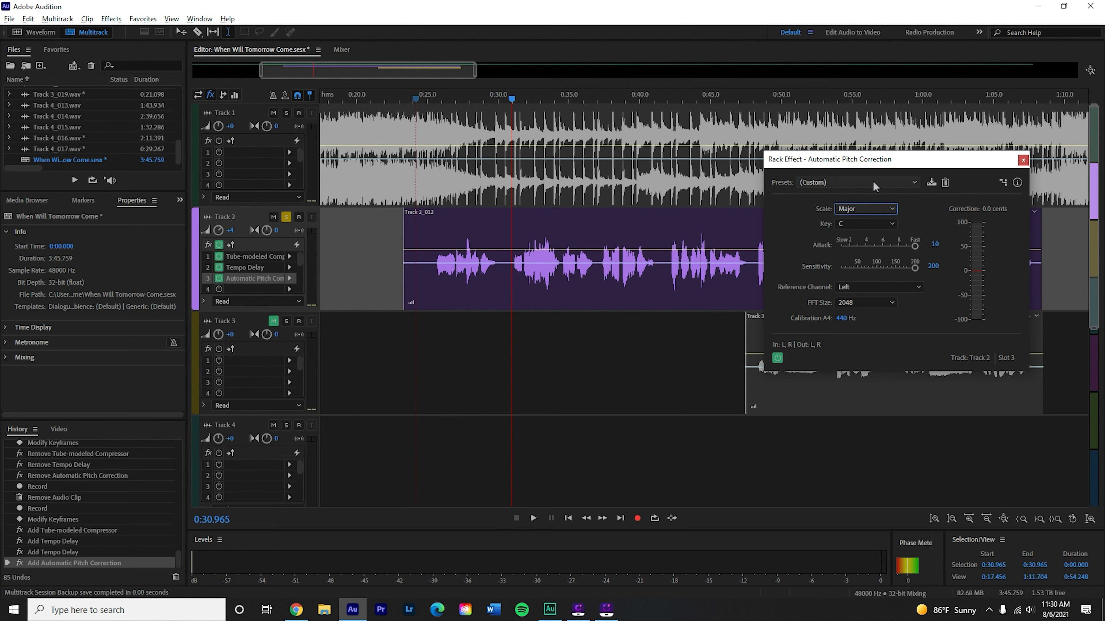
{"action": "left_click", "coordinate": [863, 209]}
{"action": "left_click", "coordinate": [867, 235]}
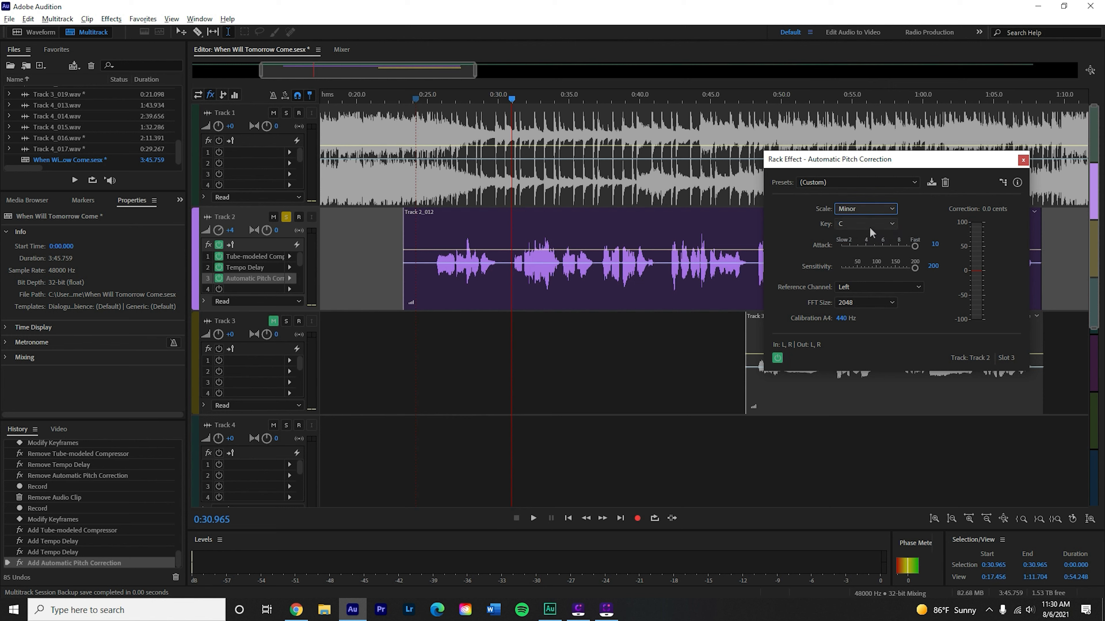
{"action": "left_click", "coordinate": [869, 225]}
{"action": "left_click", "coordinate": [867, 352]}
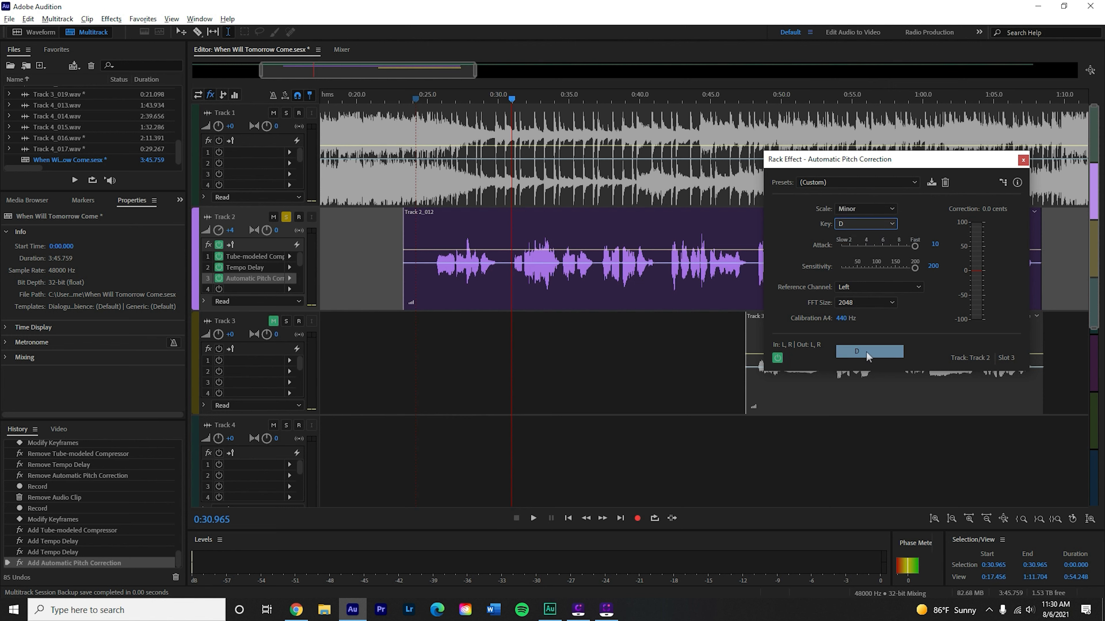
{"action": "left_click_drag", "start_coordinate": [943, 161], "coordinate": [929, 169]}
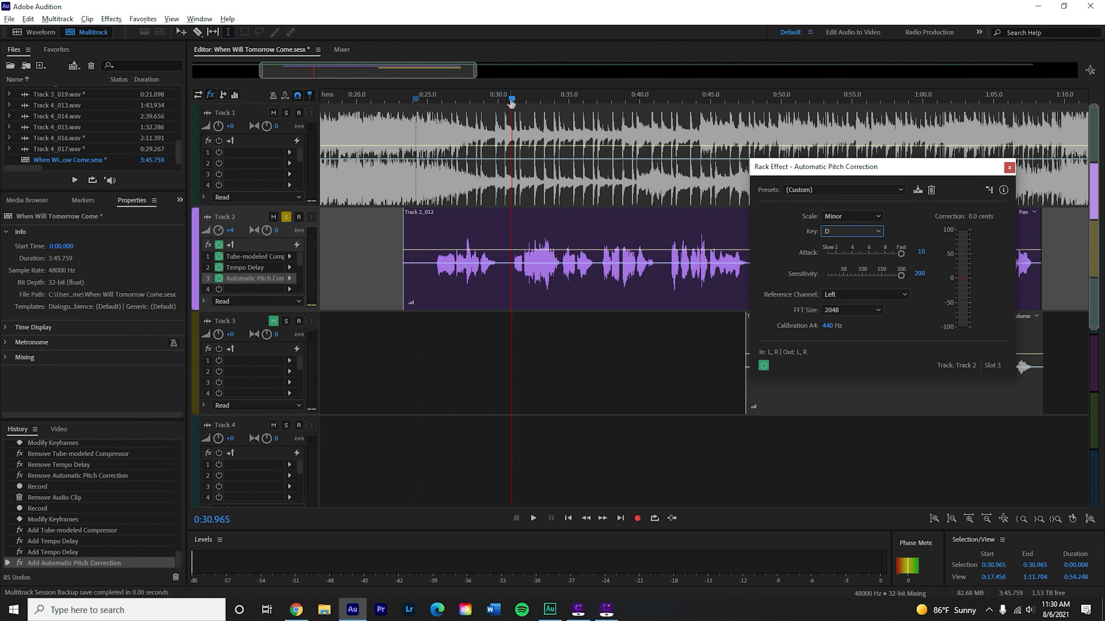
Step: Unsolo Track 2 and play the full session from about 0:24.5 to hear the pitch-corrected vocal
{"action": "left_click_drag", "start_coordinate": [512, 99], "coordinate": [434, 99]}
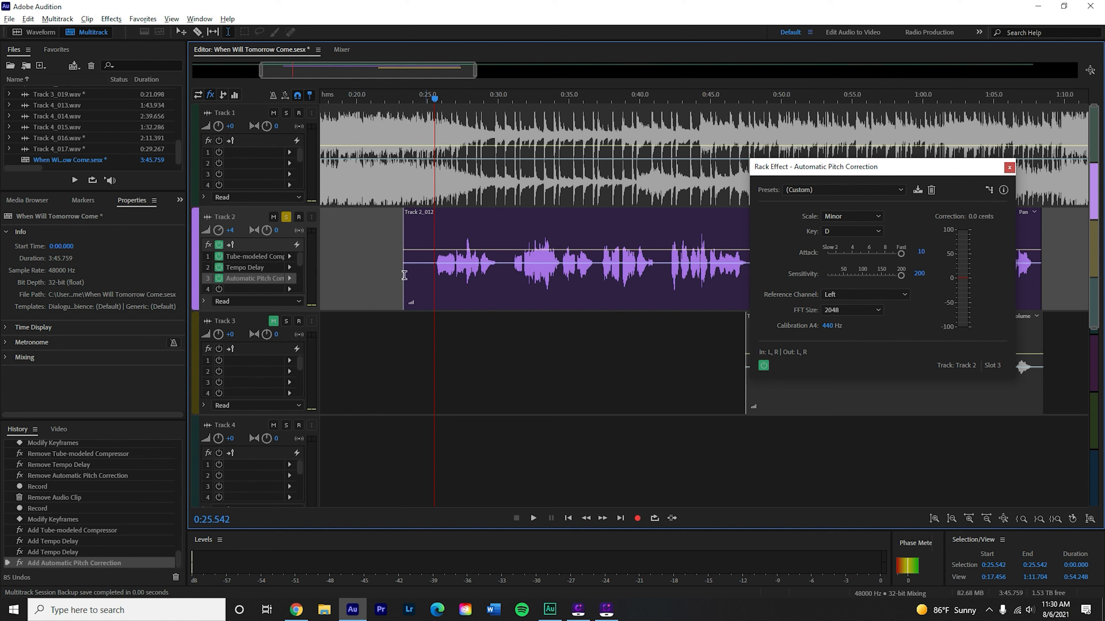
{"action": "left_click", "coordinate": [286, 216]}
{"action": "left_click", "coordinate": [420, 348]}
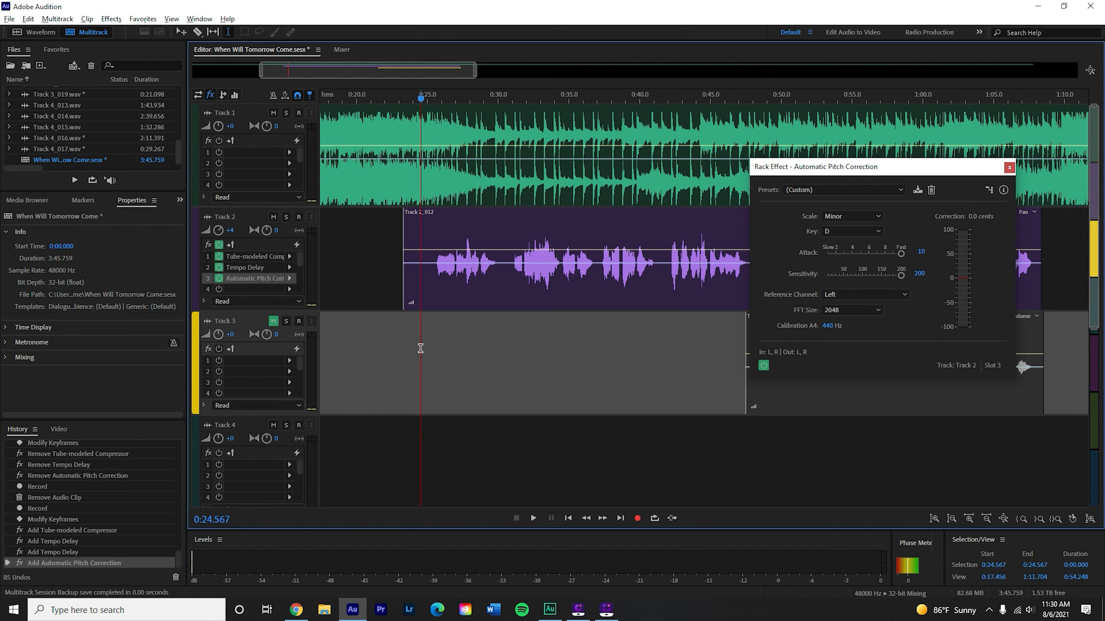
{"action": "key", "text": "space"}
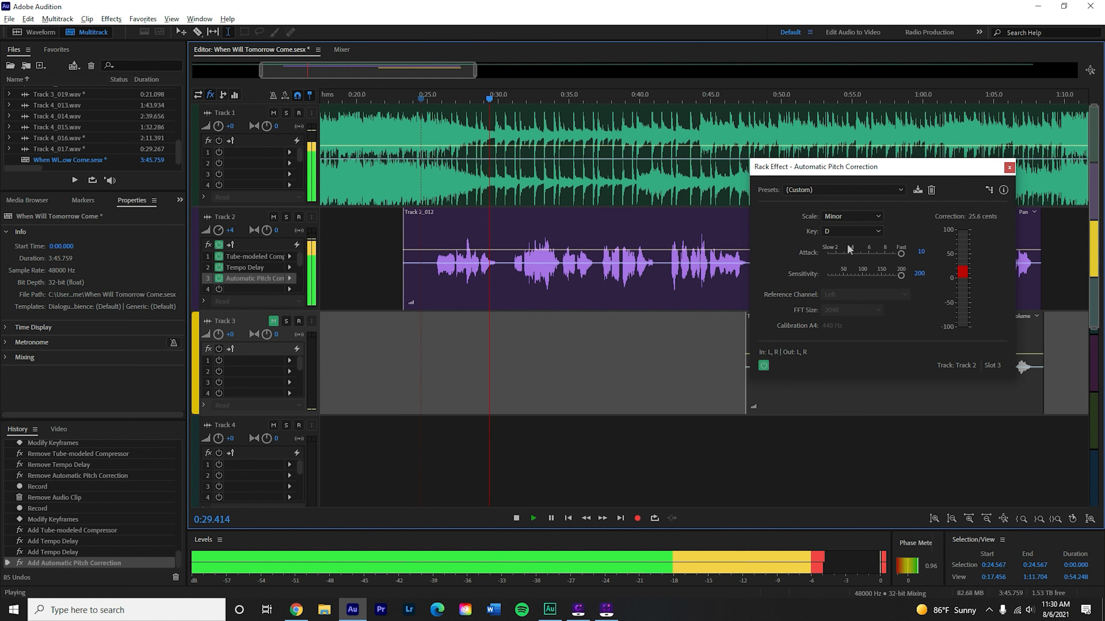
{"action": "key", "text": "space"}
Step: Switch the pitch correction's Scale to Major and play the session from about 0:25.5 and from 0:31
{"action": "left_click", "coordinate": [852, 217]}
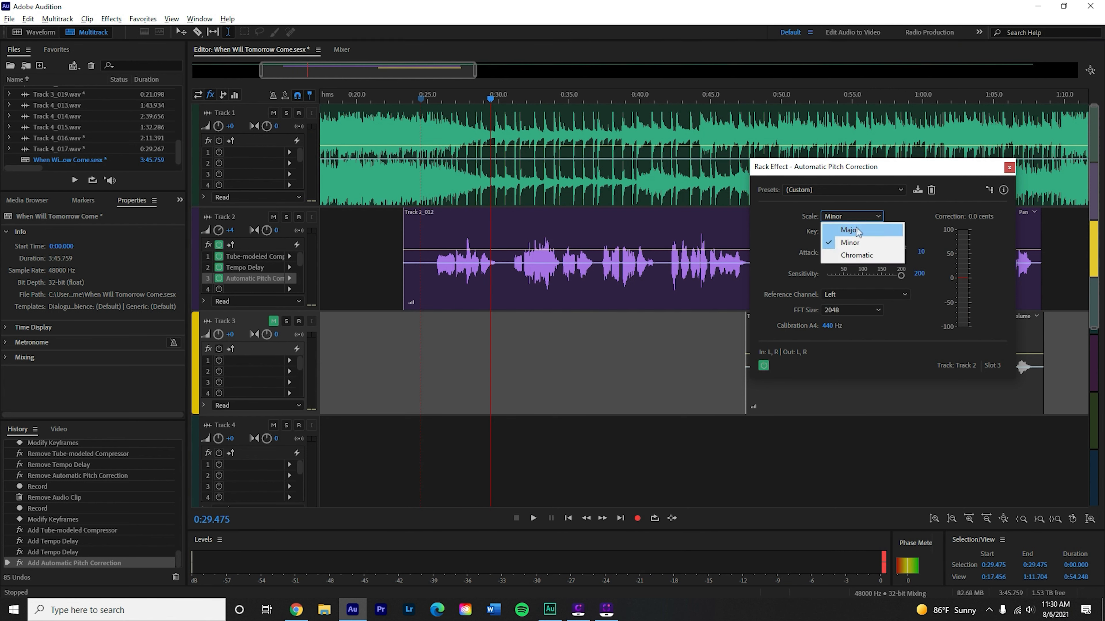
{"action": "left_click", "coordinate": [856, 231]}
{"action": "left_click", "coordinate": [436, 115]}
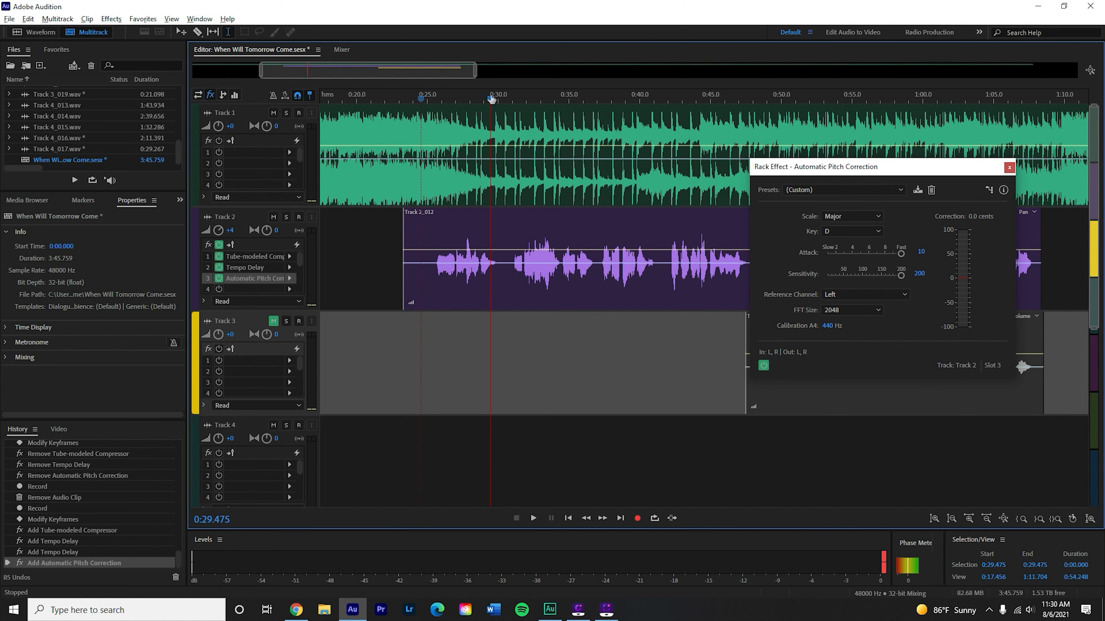
{"action": "key", "text": "space"}
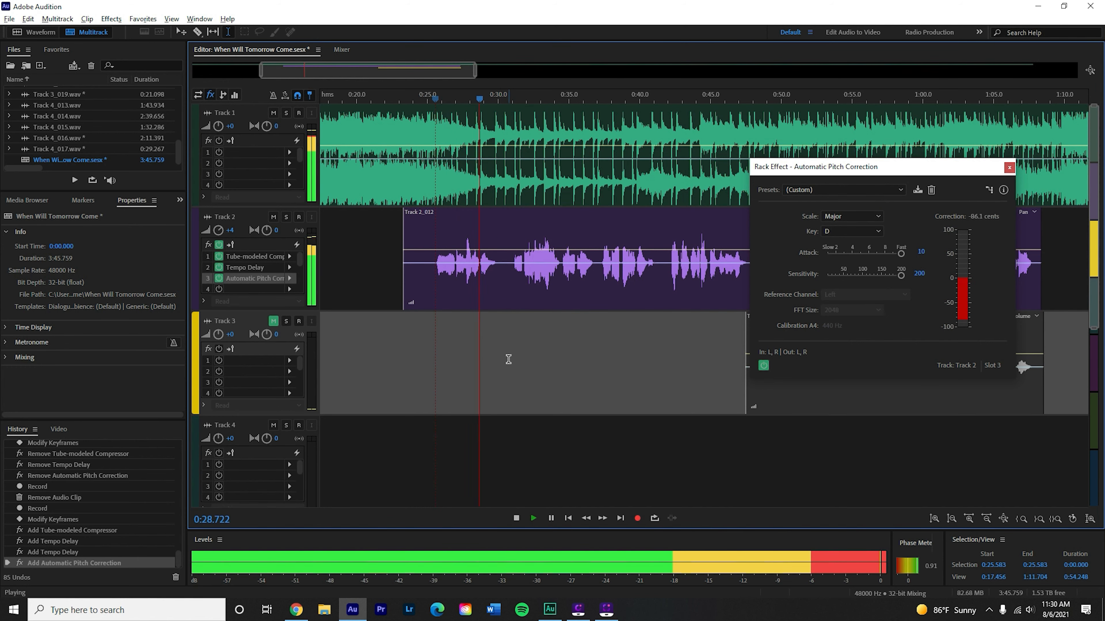
{"action": "left_click", "coordinate": [512, 346]}
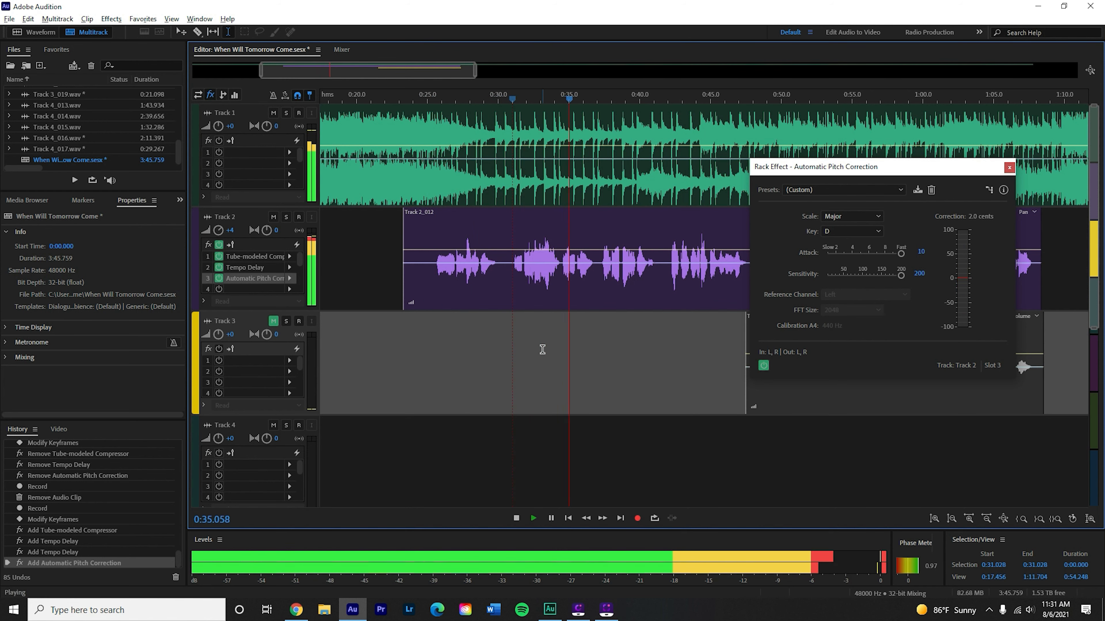
{"action": "left_click", "coordinate": [434, 339]}
{"action": "key", "text": "space"}
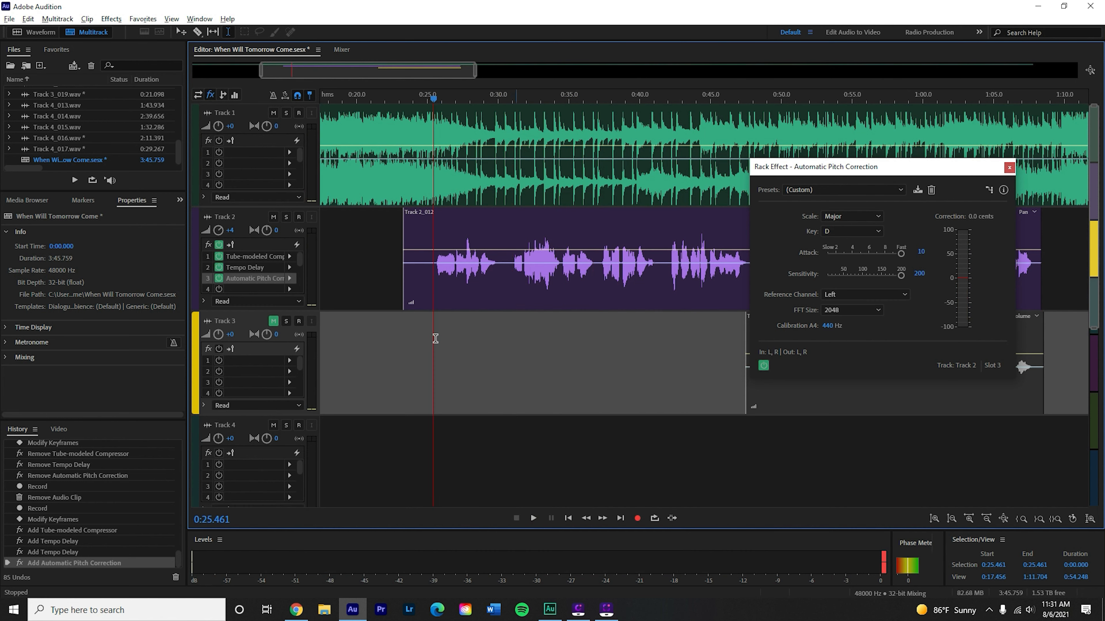
Step: Lower the pitch correction's Attack to 3 and Sensitivity to 95, then play the session from 0:25
{"action": "left_click_drag", "start_coordinate": [902, 258], "coordinate": [872, 257]}
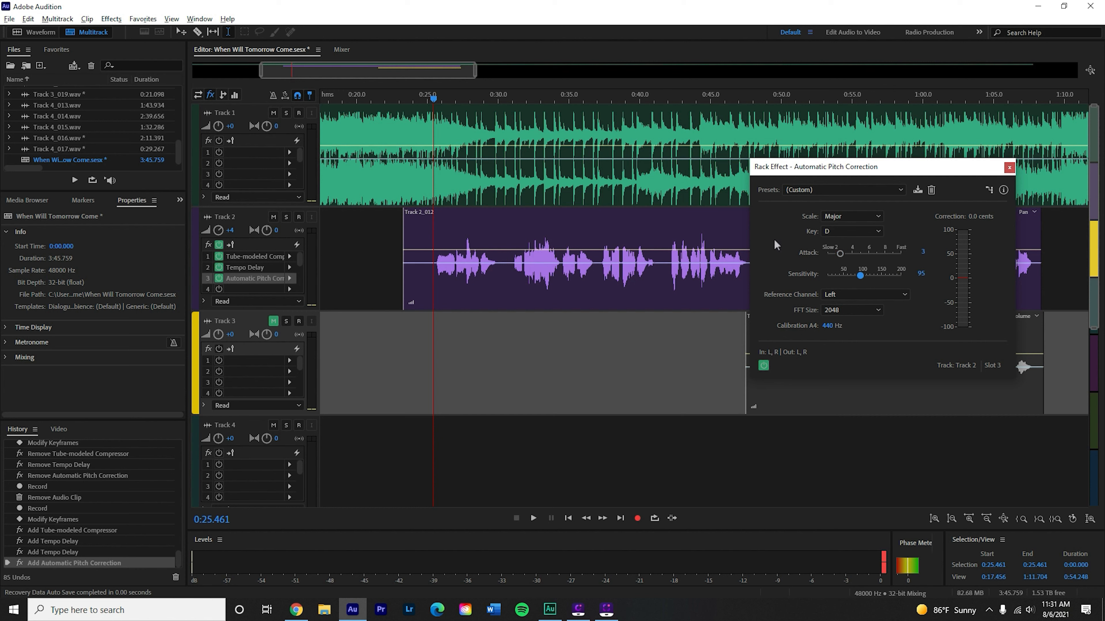
{"action": "left_click", "coordinate": [1008, 168]}
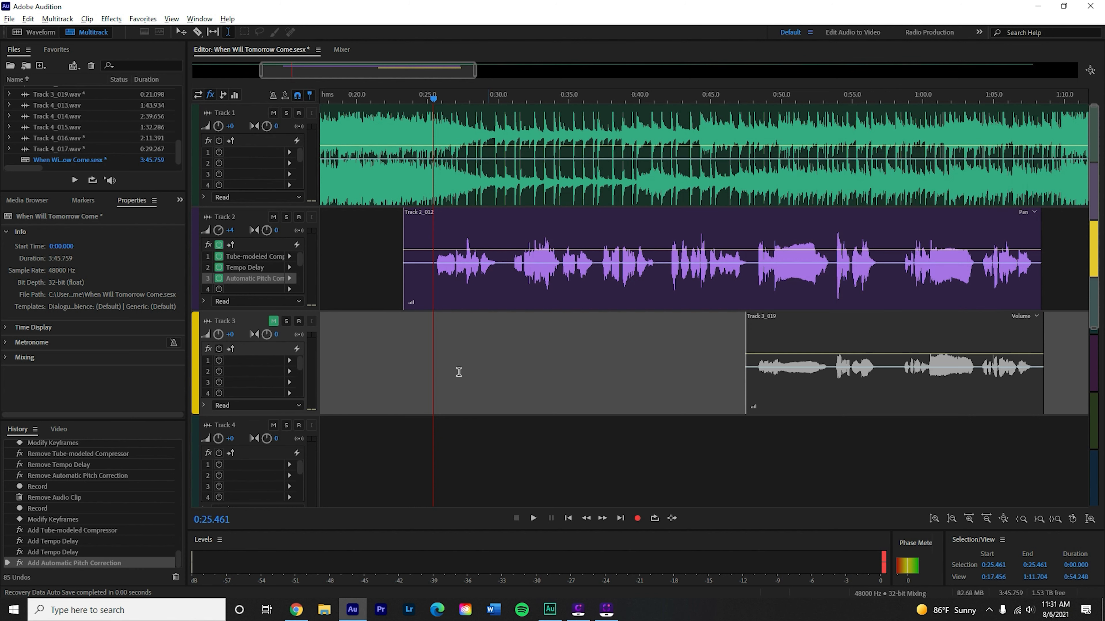
{"action": "left_click", "coordinate": [424, 356]}
{"action": "key", "text": "space"}
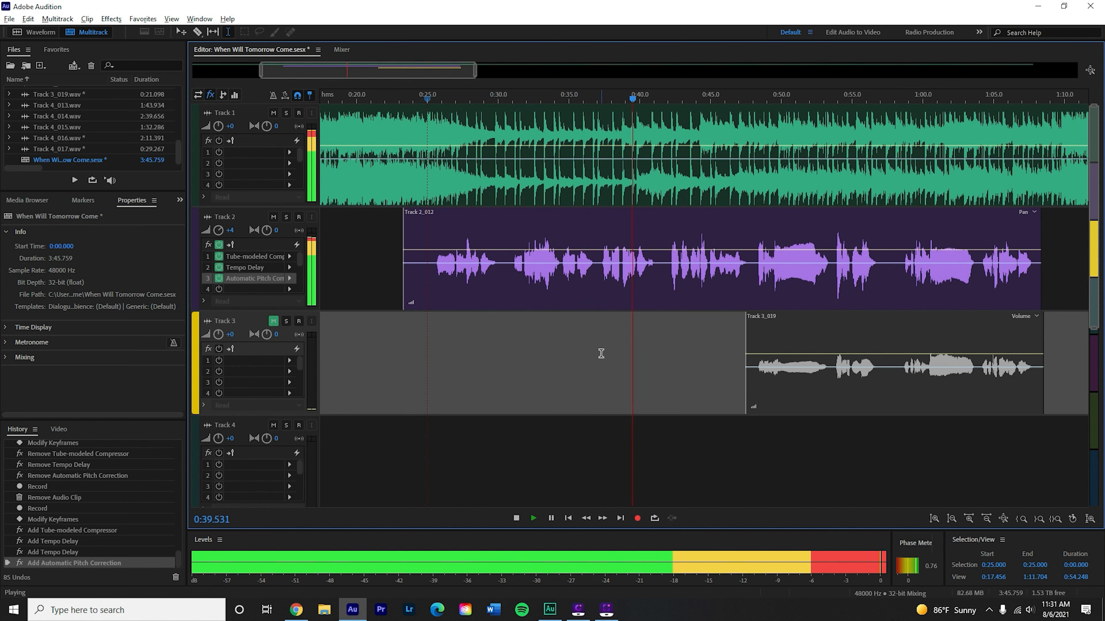
{"action": "left_click", "coordinate": [432, 347]}
Step: Reopen Track 2's Automatic Pitch Correction, reduce its Sensitivity to 83 and close the effect
{"action": "left_click", "coordinate": [290, 279]}
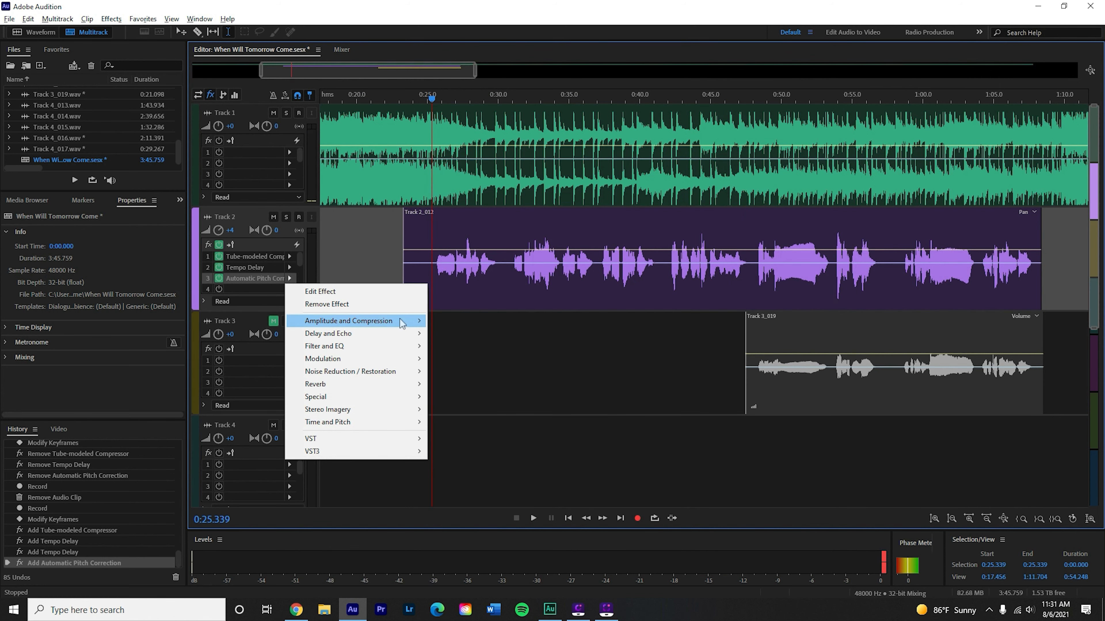
{"action": "mouse_move", "coordinate": [377, 428]}
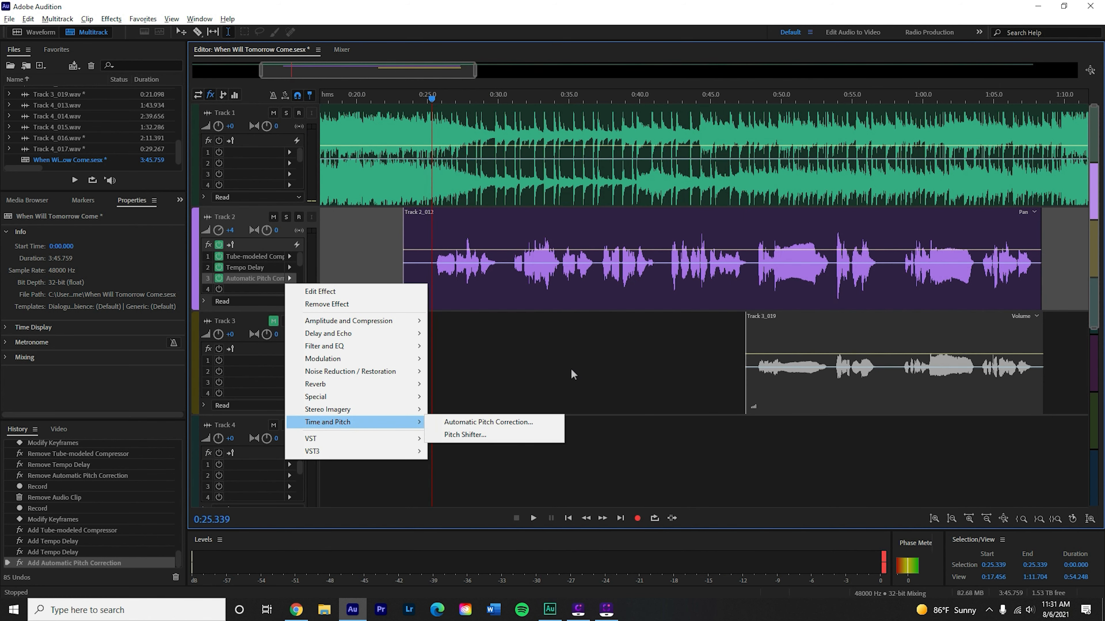
{"action": "left_click", "coordinate": [571, 371]}
{"action": "left_click", "coordinate": [290, 278]}
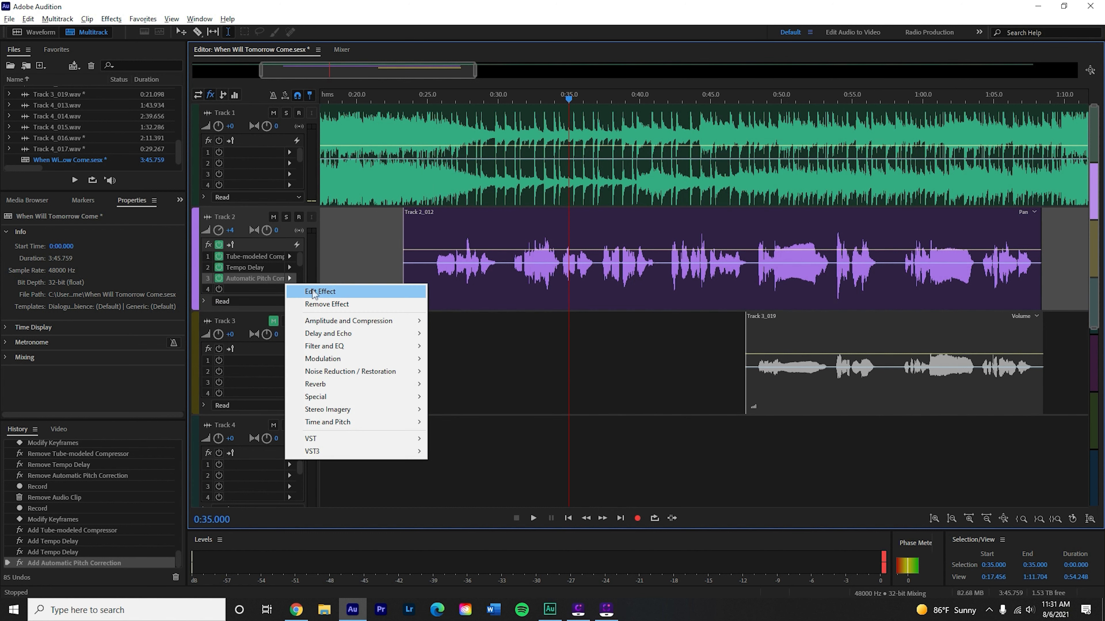
{"action": "left_click", "coordinate": [314, 292]}
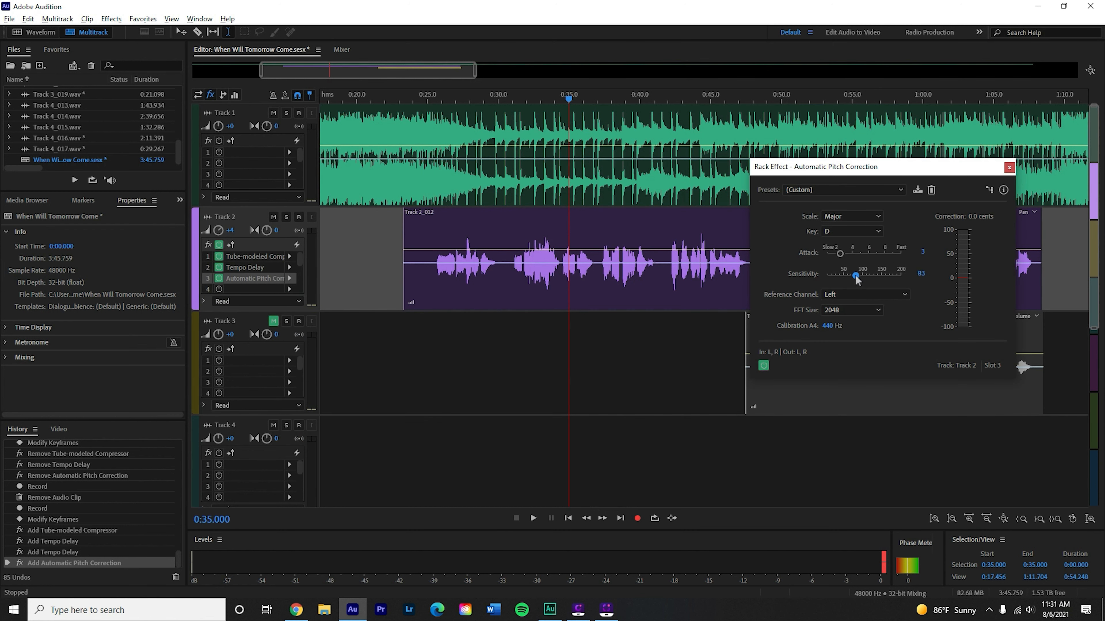
{"action": "left_click", "coordinate": [1009, 168]}
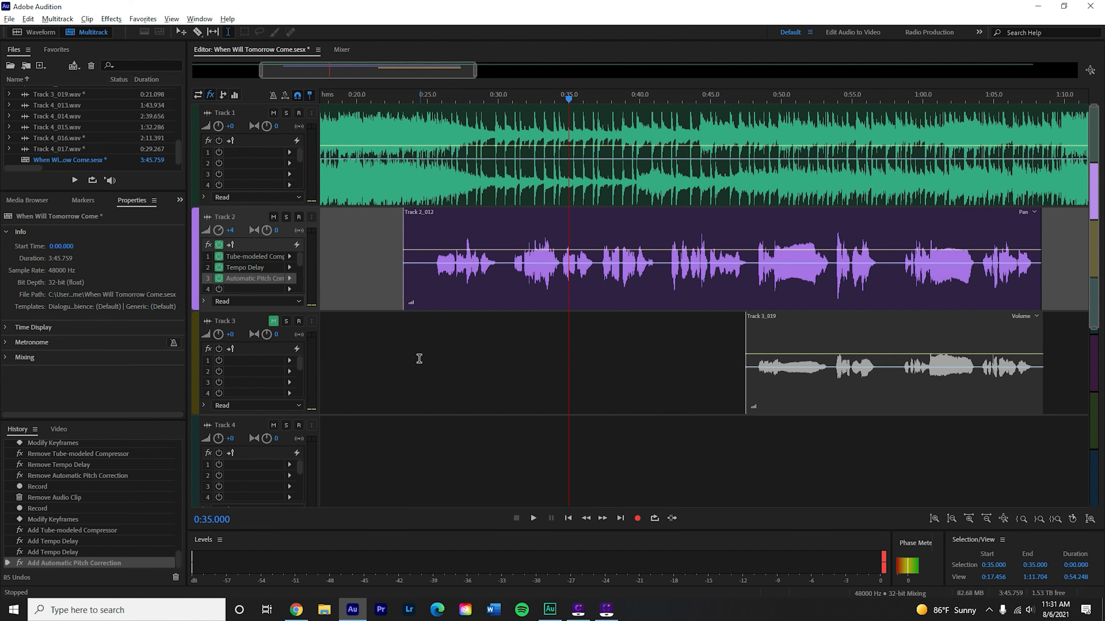
Step: Play the session from about 0:25.5 and 0:31.4 to hear the softened correction, then return to about 0:24.4
{"action": "left_click", "coordinate": [432, 349]}
{"action": "key", "text": "space"}
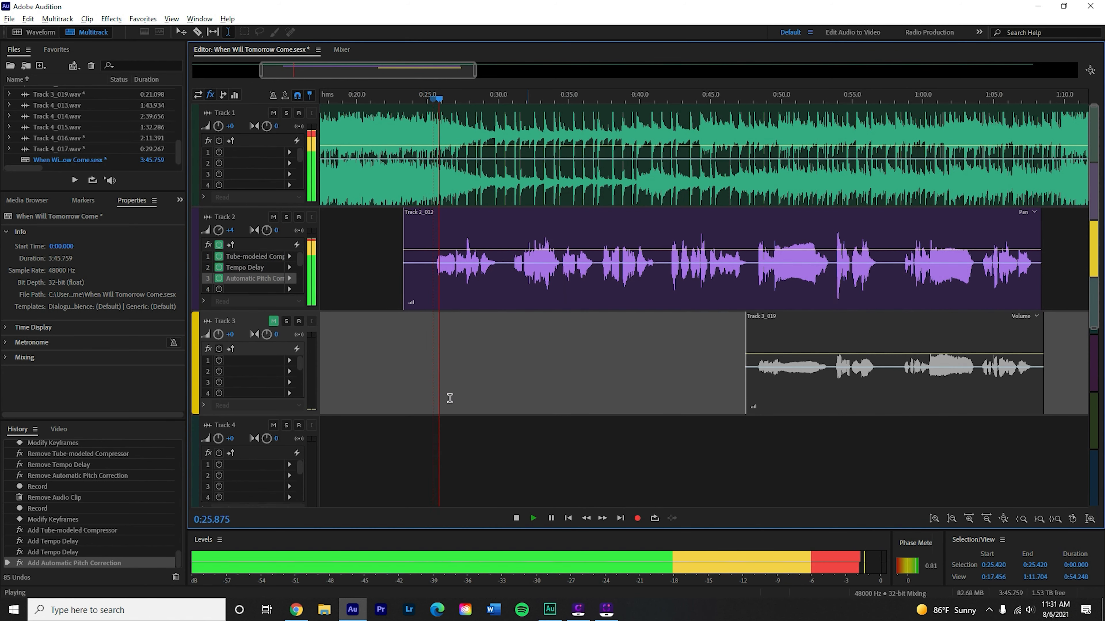
{"action": "key", "text": "space"}
{"action": "left_click", "coordinate": [435, 348]}
{"action": "key", "text": "space"}
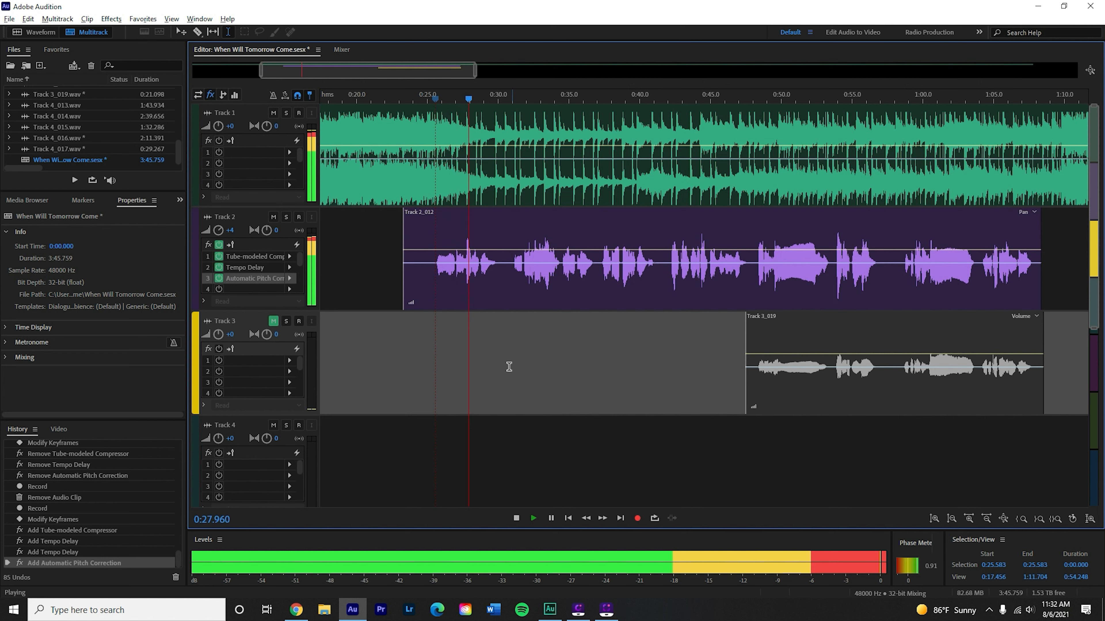
{"action": "left_click", "coordinate": [518, 356]}
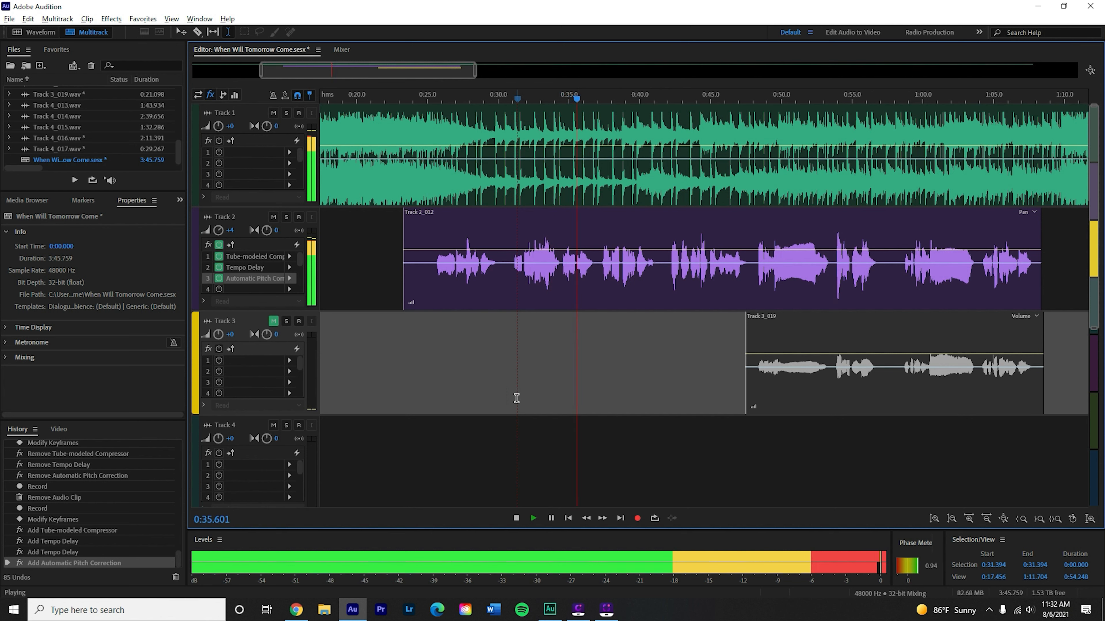
{"action": "key", "text": "space"}
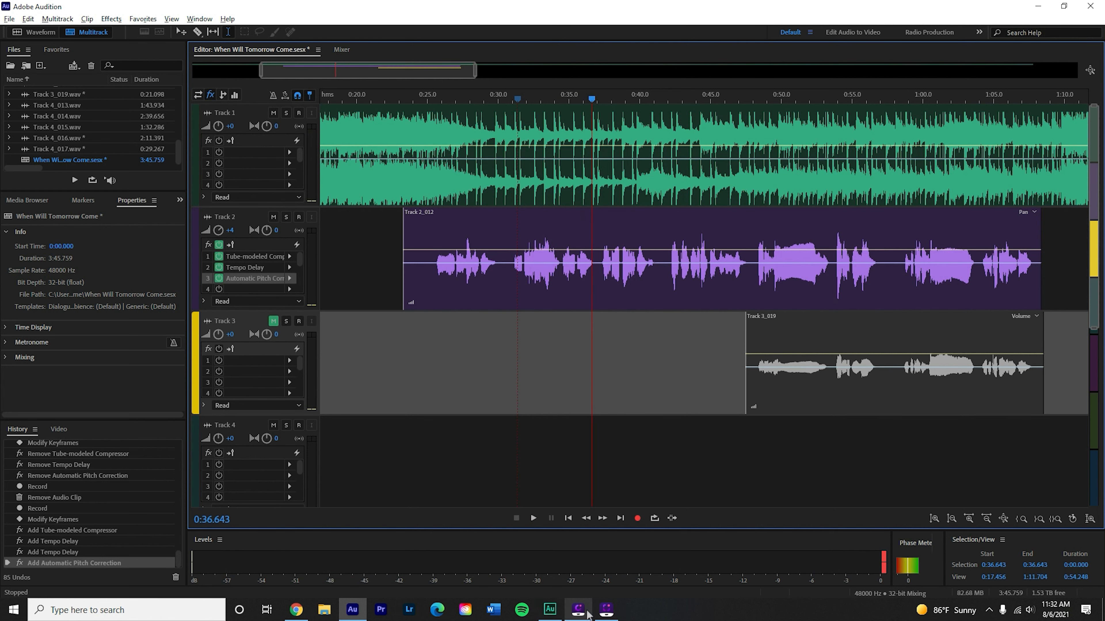
{"action": "left_click", "coordinate": [417, 376]}
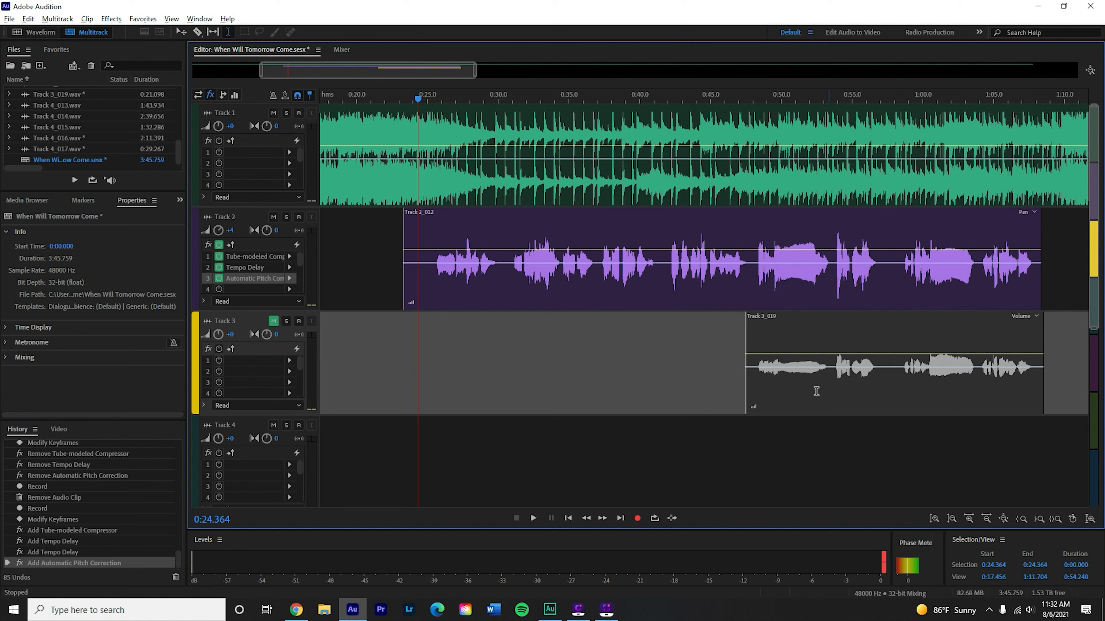
Step: Add a Tube-modeled Compressor to Track 3's first effect slot with a Threshold of -23 dB
{"action": "left_click", "coordinate": [753, 386]}
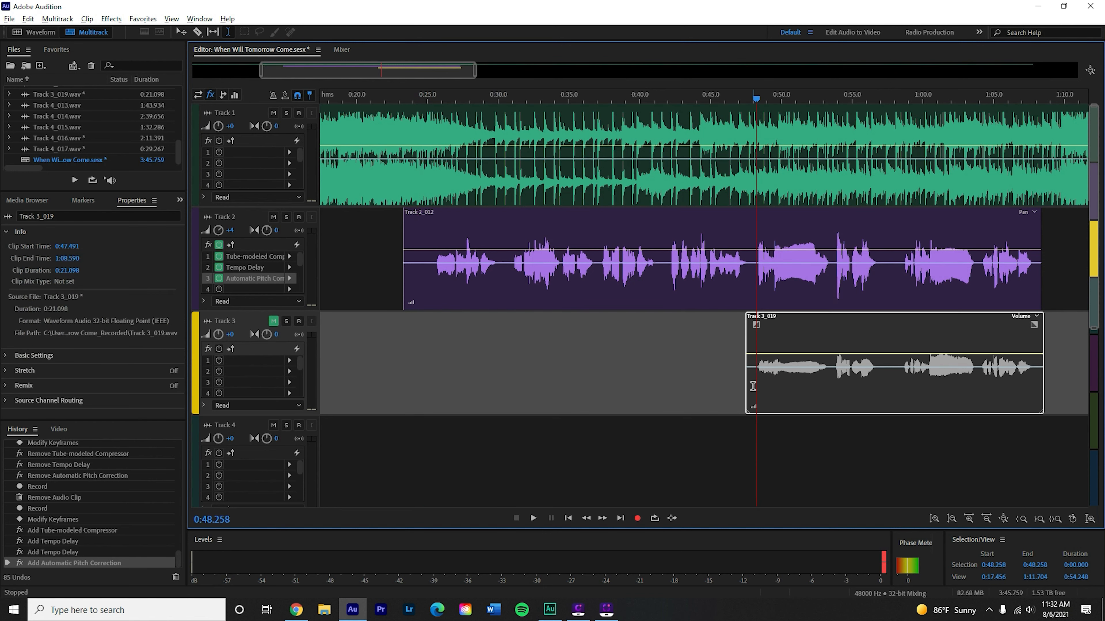
{"action": "left_click", "coordinate": [290, 362]}
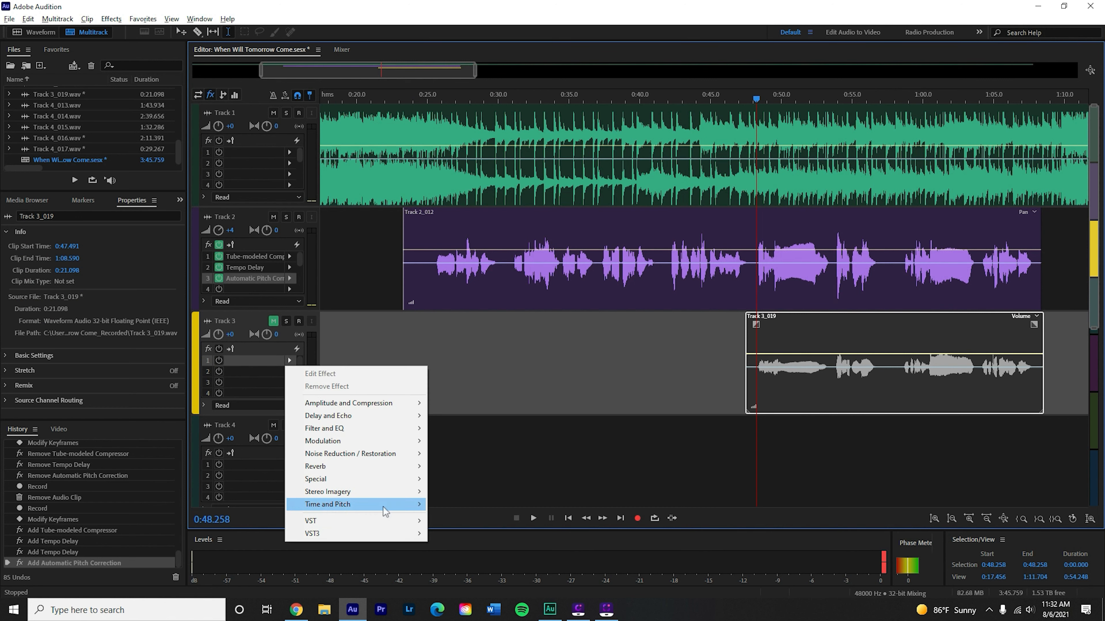
{"action": "mouse_move", "coordinate": [385, 505]}
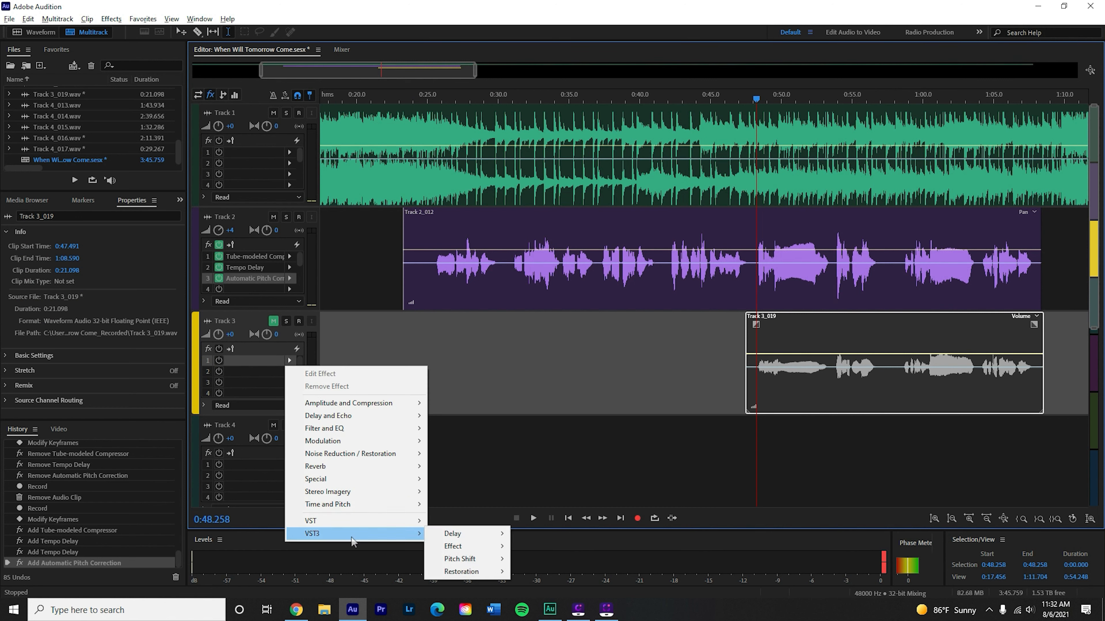
{"action": "mouse_move", "coordinate": [385, 405]}
{"action": "left_click", "coordinate": [487, 517]}
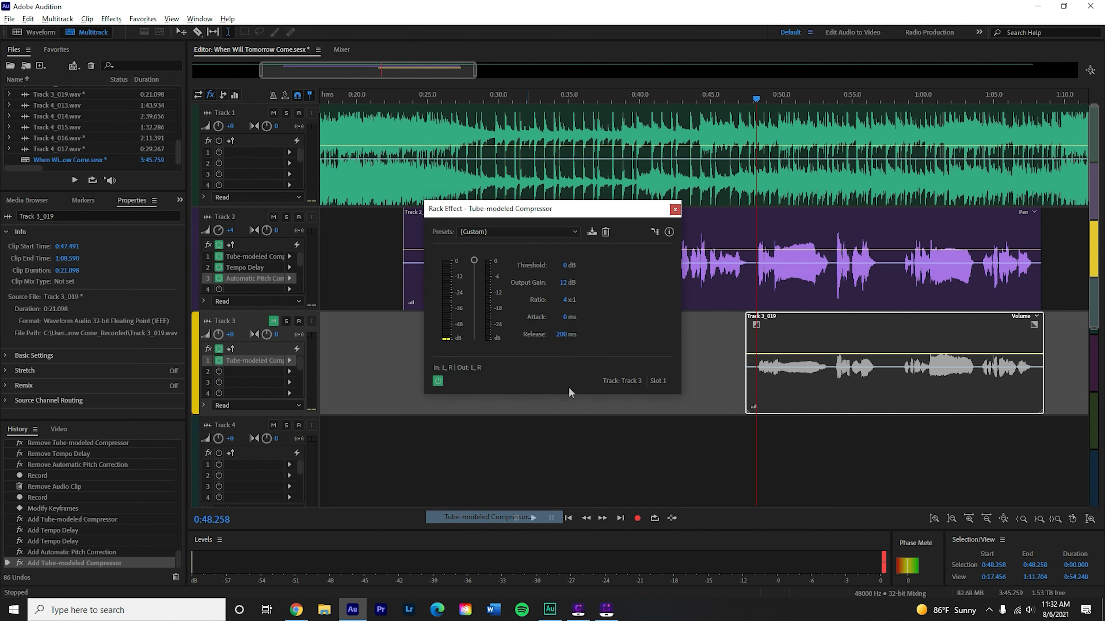
{"action": "left_click", "coordinate": [562, 265]}
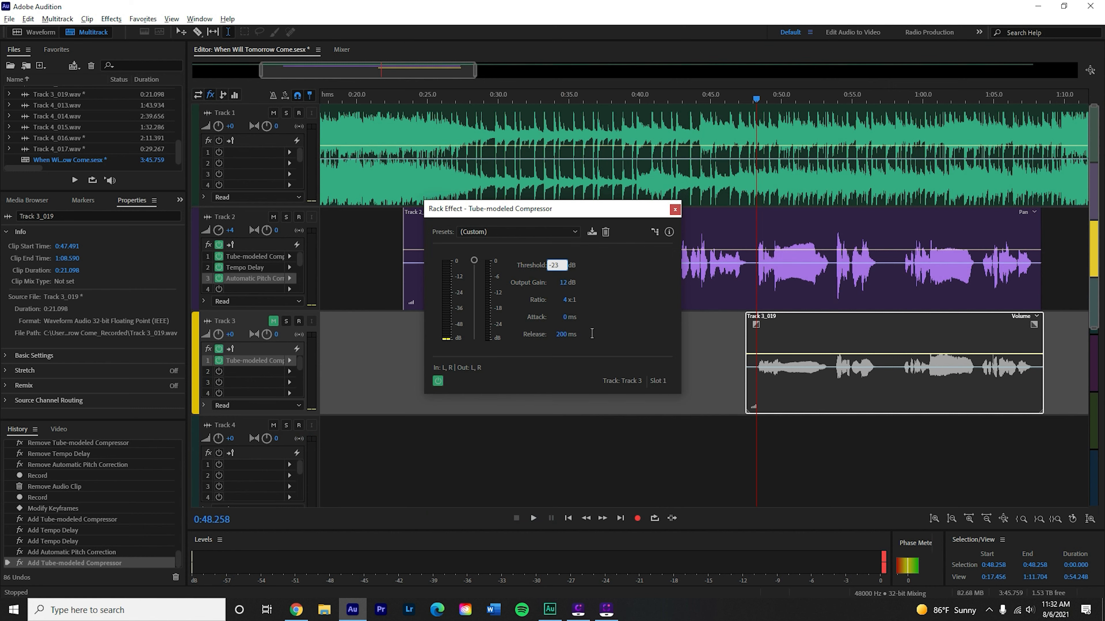
{"action": "left_click", "coordinate": [675, 209]}
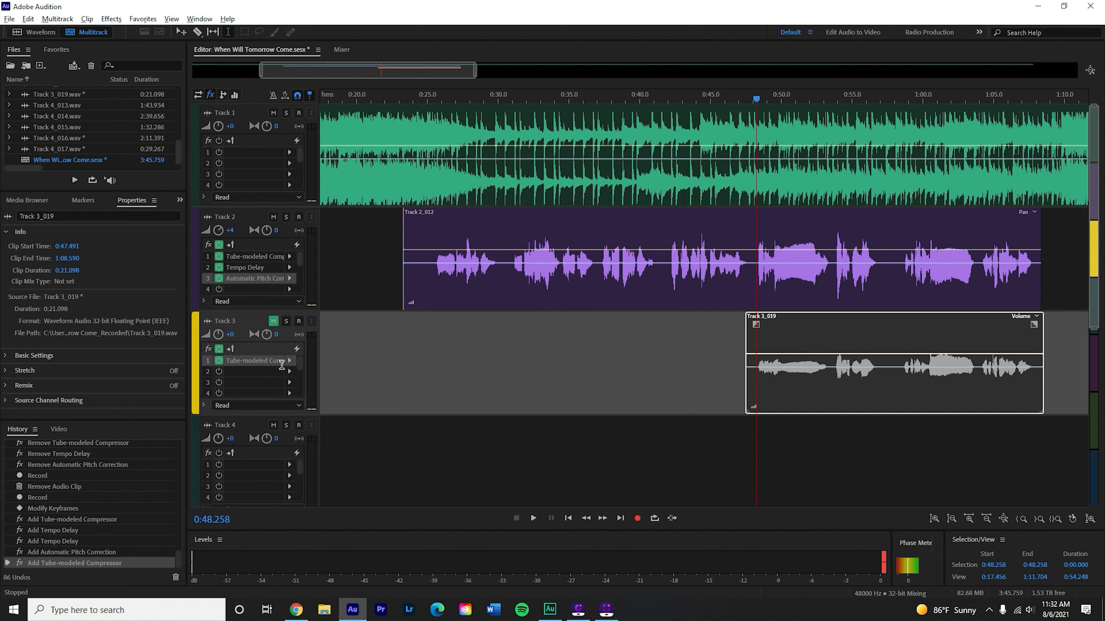
Step: Add Tempo Delay to Track 3's second effect slot with the VOCALS preset and close the effect window
{"action": "left_click", "coordinate": [292, 372]}
{"action": "mouse_move", "coordinate": [358, 514]}
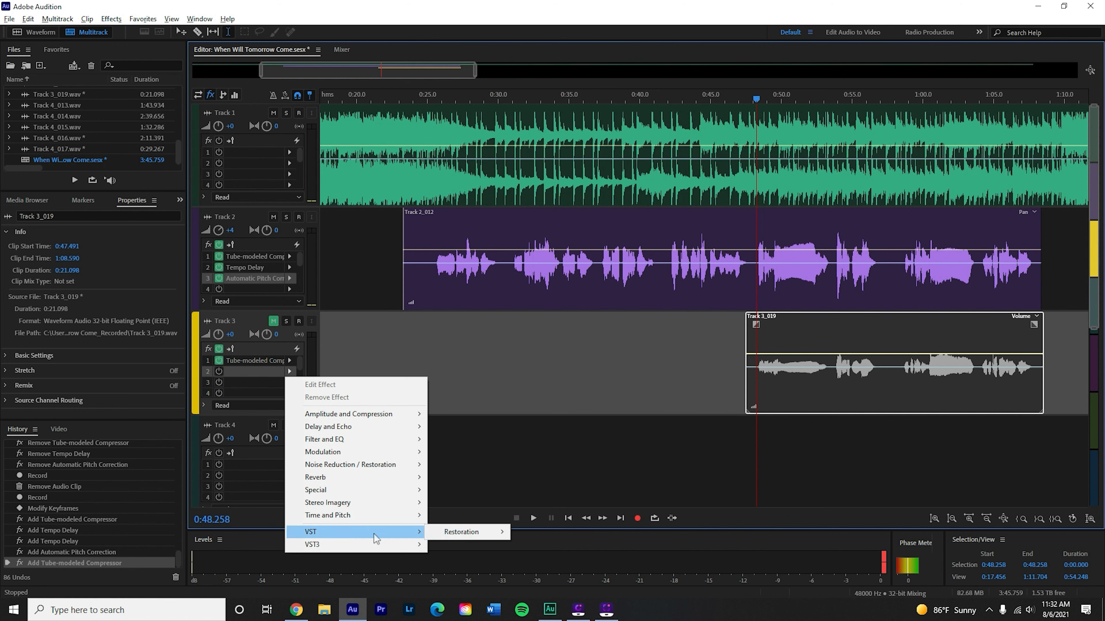
{"action": "mouse_move", "coordinate": [384, 544]}
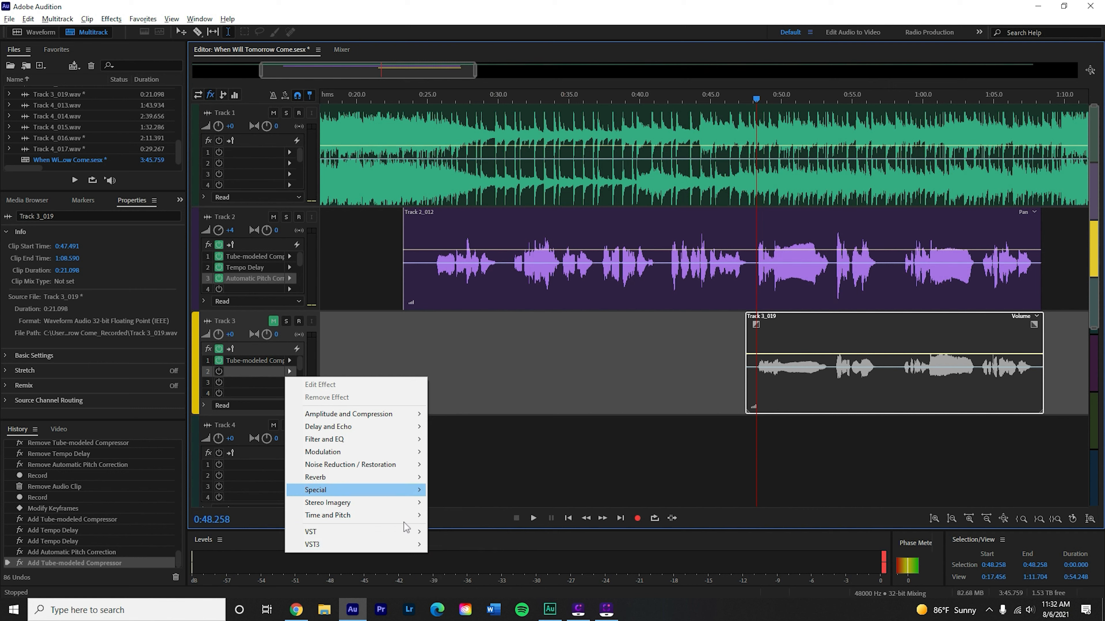
{"action": "mouse_move", "coordinate": [461, 531]}
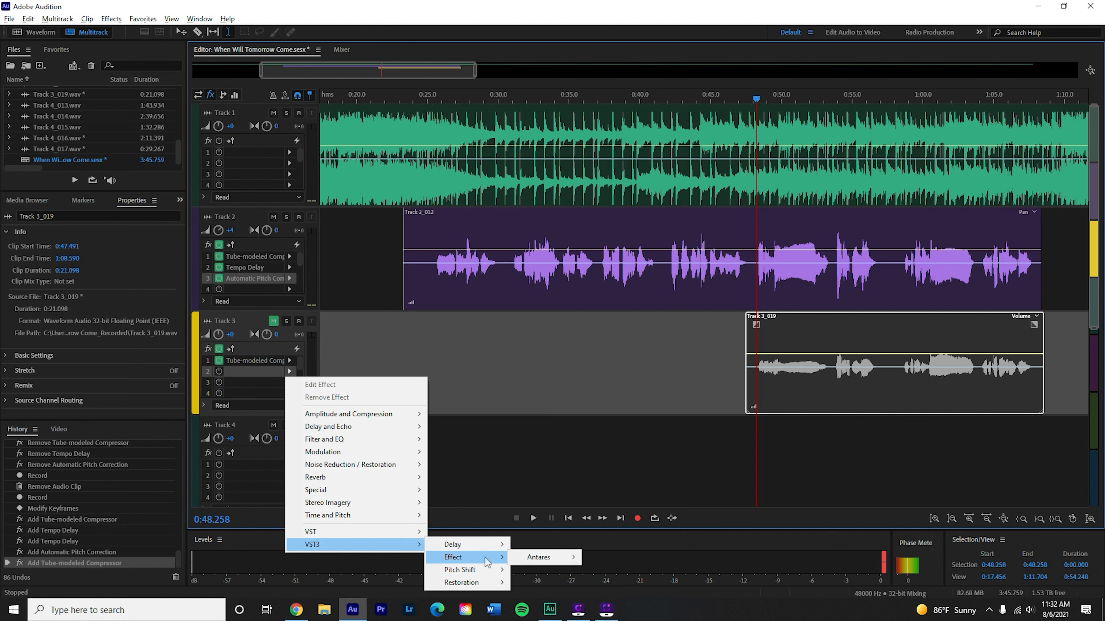
{"action": "mouse_move", "coordinate": [540, 545]}
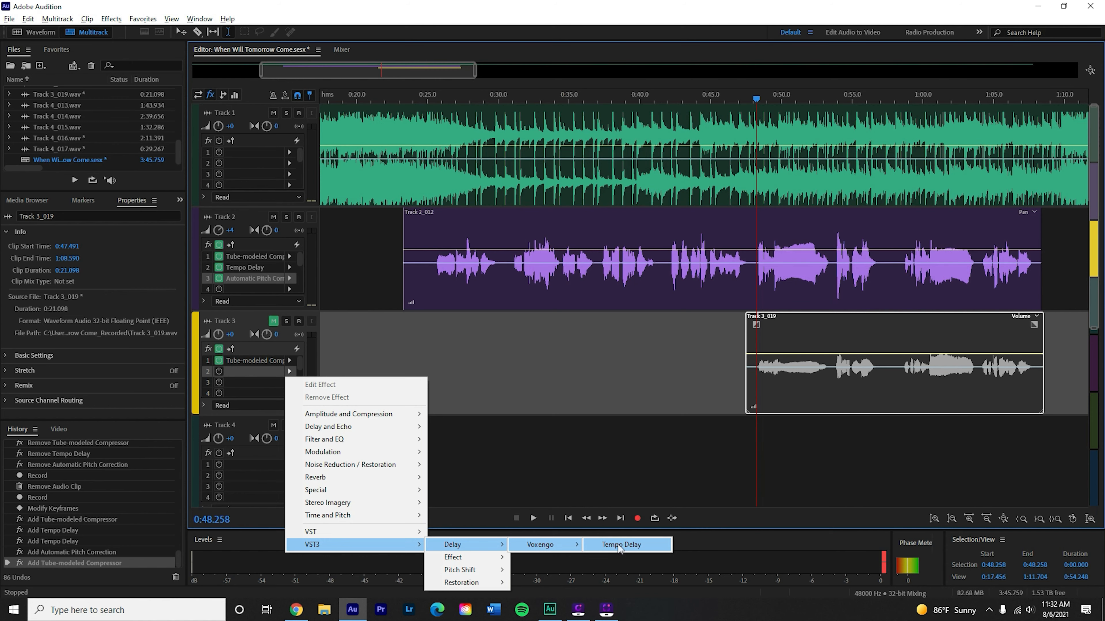
{"action": "left_click", "coordinate": [621, 545]}
{"action": "left_click", "coordinate": [418, 153]}
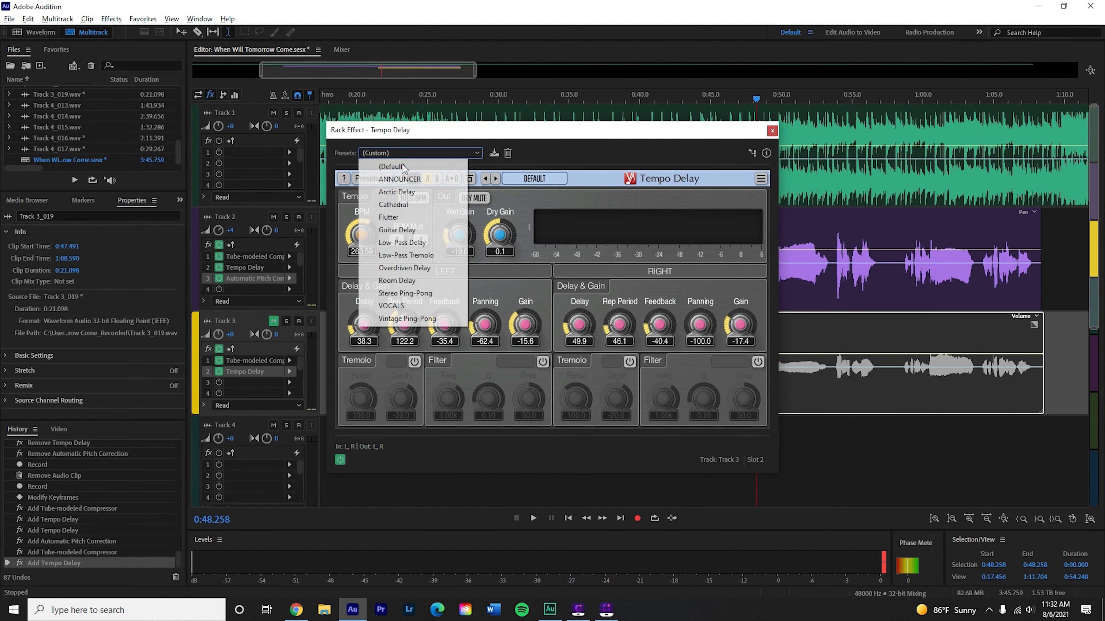
{"action": "left_click", "coordinate": [394, 429]}
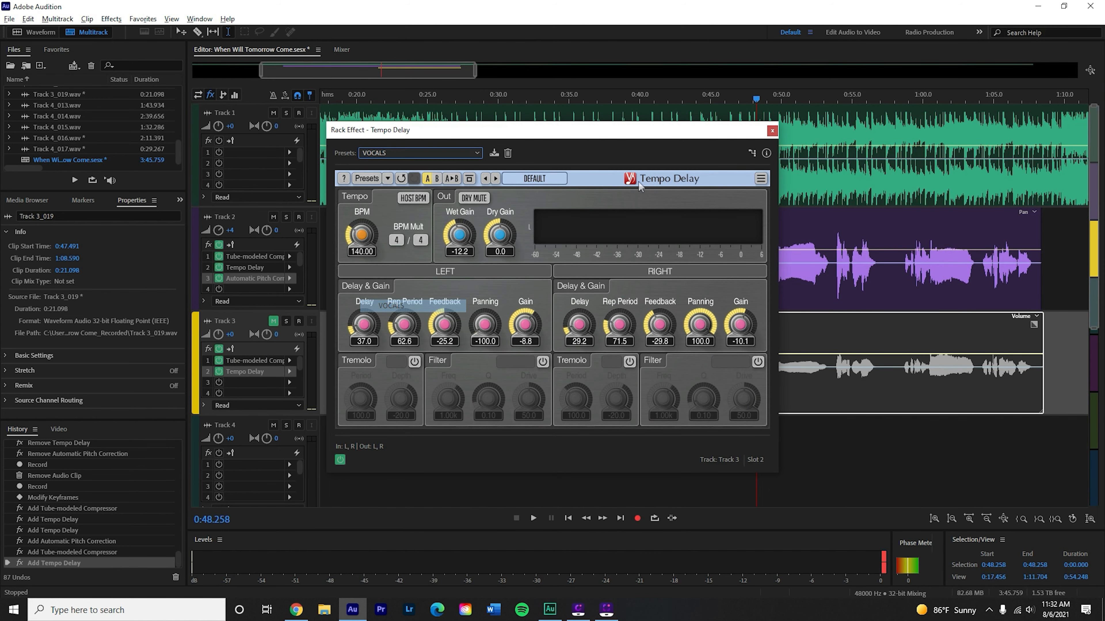
{"action": "left_click", "coordinate": [772, 131]}
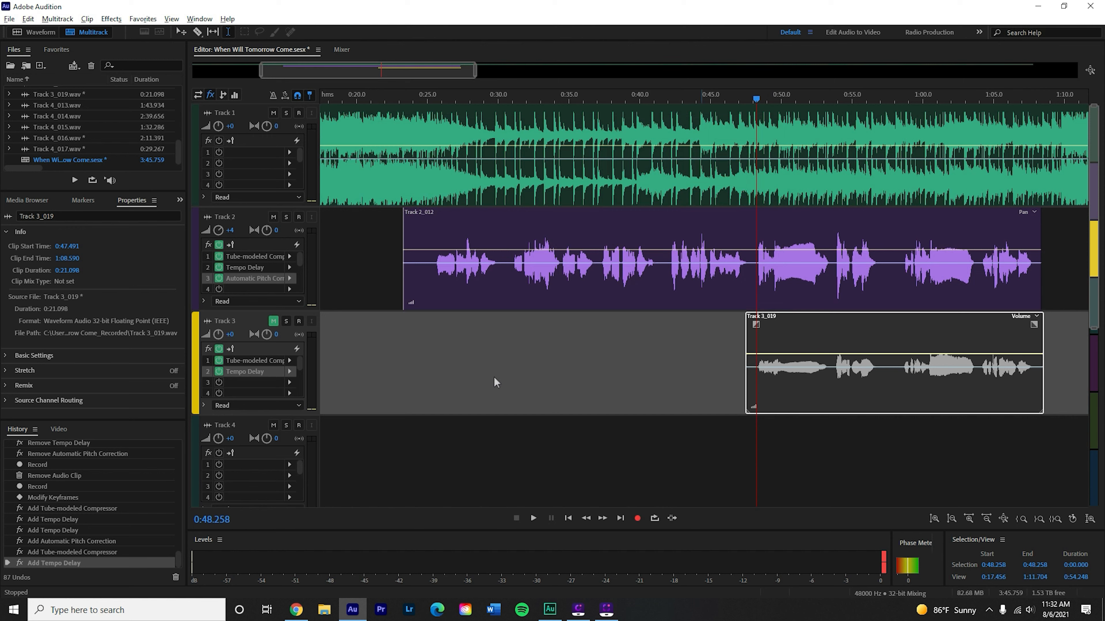
Step: Add Automatic Pitch Correction to Track 3's third slot with a Major scale, key D, Attack 3 and Sensitivity 89, and close it
{"action": "left_click", "coordinate": [289, 384]}
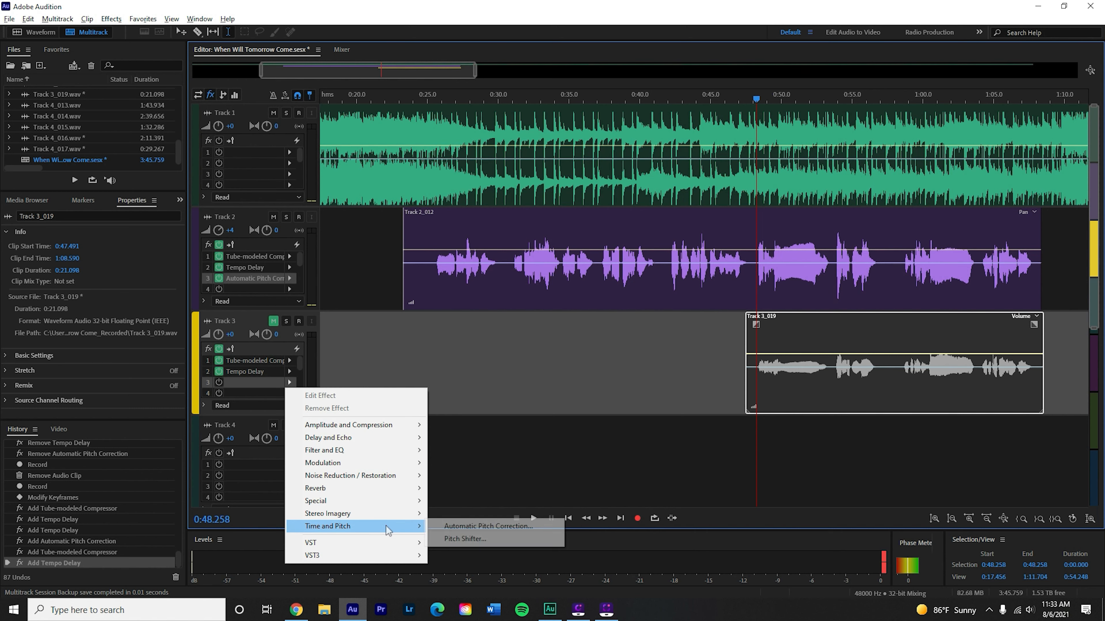
{"action": "left_click", "coordinate": [471, 527]}
{"action": "left_click", "coordinate": [527, 249]}
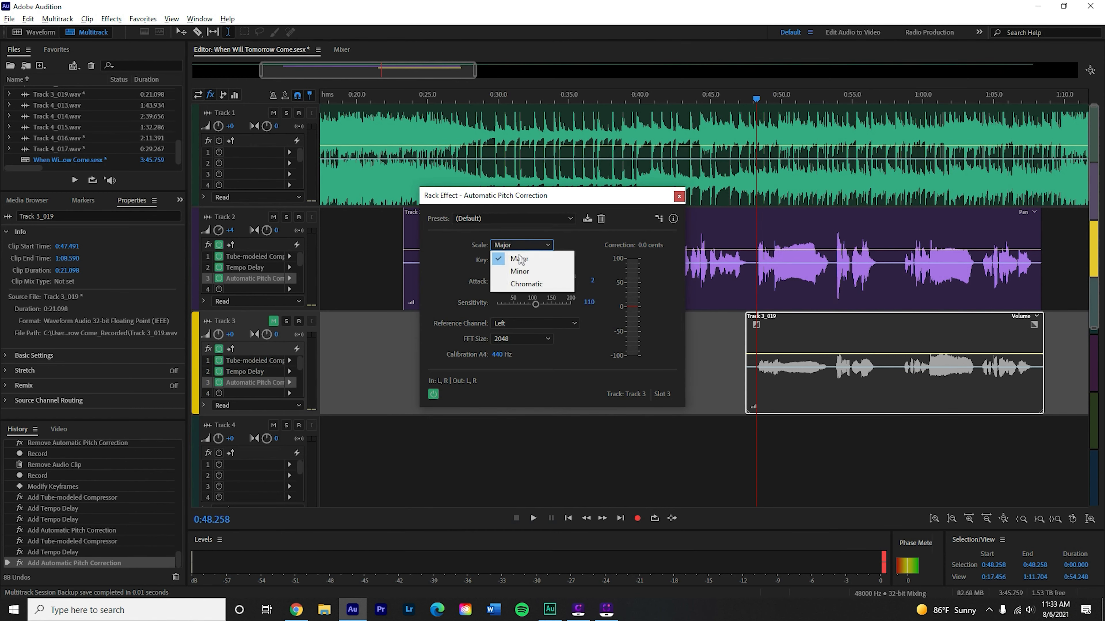
{"action": "left_click", "coordinate": [520, 271]}
{"action": "left_click", "coordinate": [517, 247]}
{"action": "left_click", "coordinate": [517, 259]}
{"action": "left_click", "coordinate": [519, 261]}
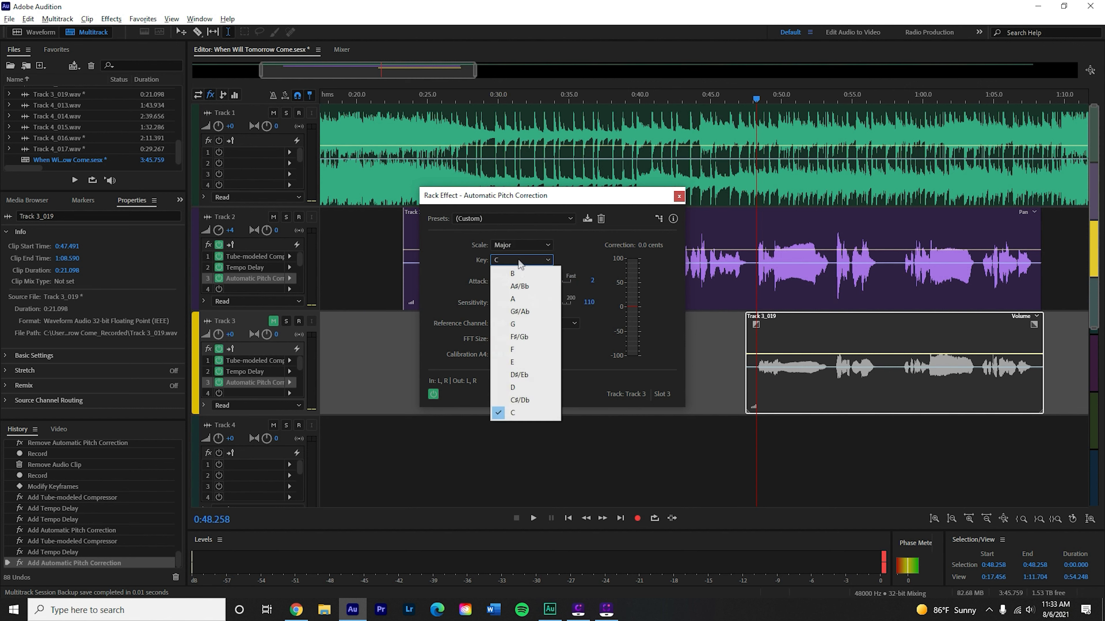
{"action": "left_click", "coordinate": [523, 387]}
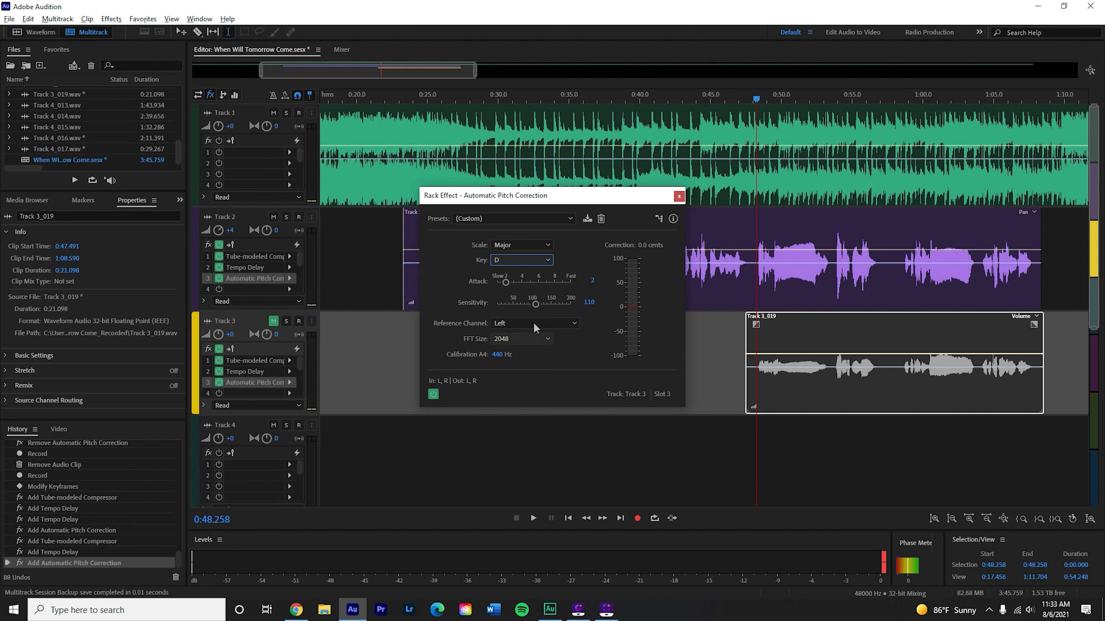
{"action": "left_click_drag", "start_coordinate": [537, 303], "coordinate": [525, 308]}
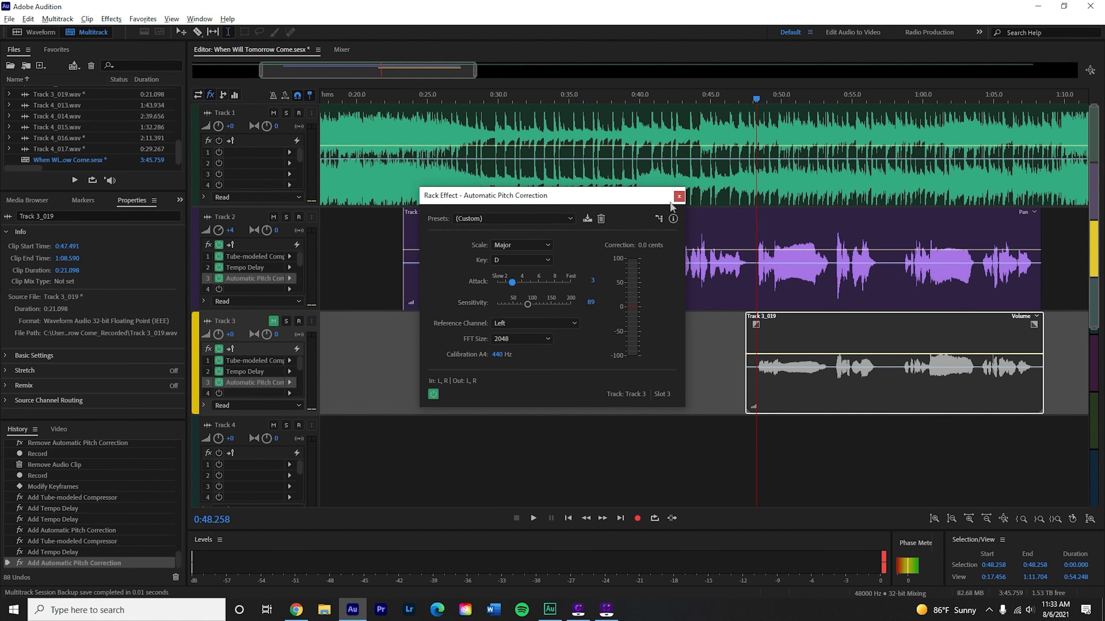
{"action": "left_click", "coordinate": [678, 197]}
Step: Unmute and solo Track 3, play it from about 0:46.7, and return the playhead to about 0:46.2
{"action": "left_click", "coordinate": [276, 323]}
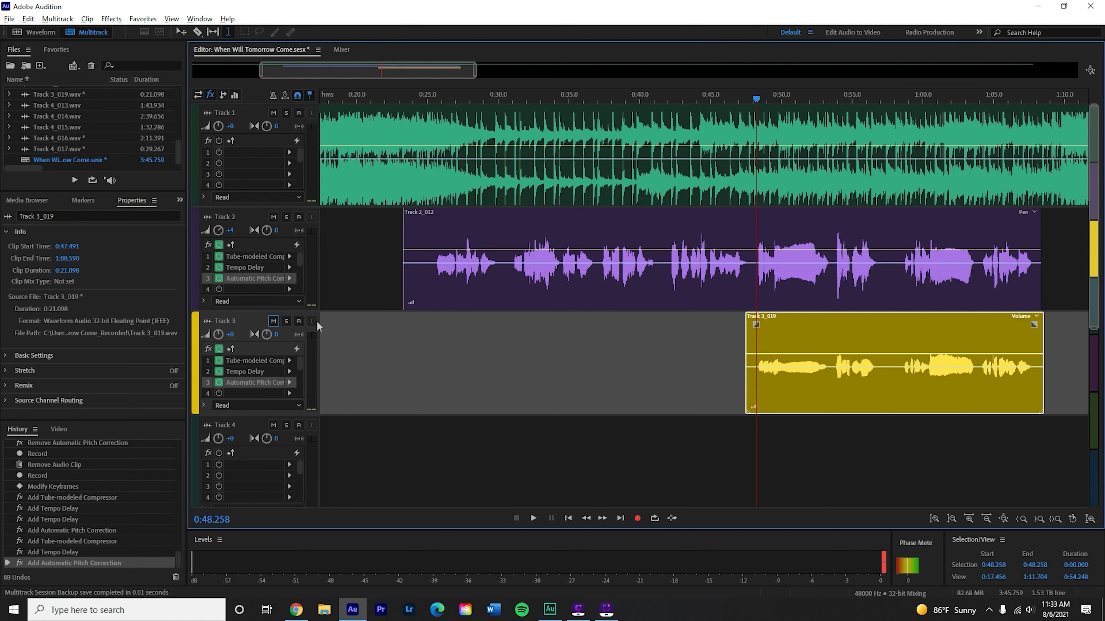
{"action": "left_click", "coordinate": [287, 321]}
{"action": "left_click", "coordinate": [735, 464]}
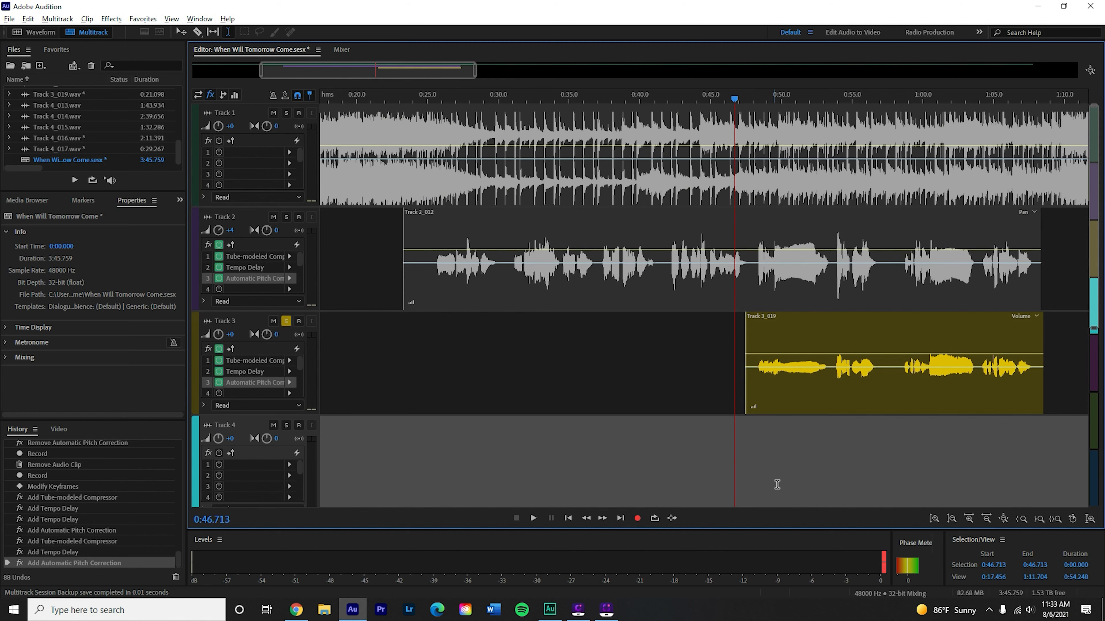
{"action": "key", "text": "space"}
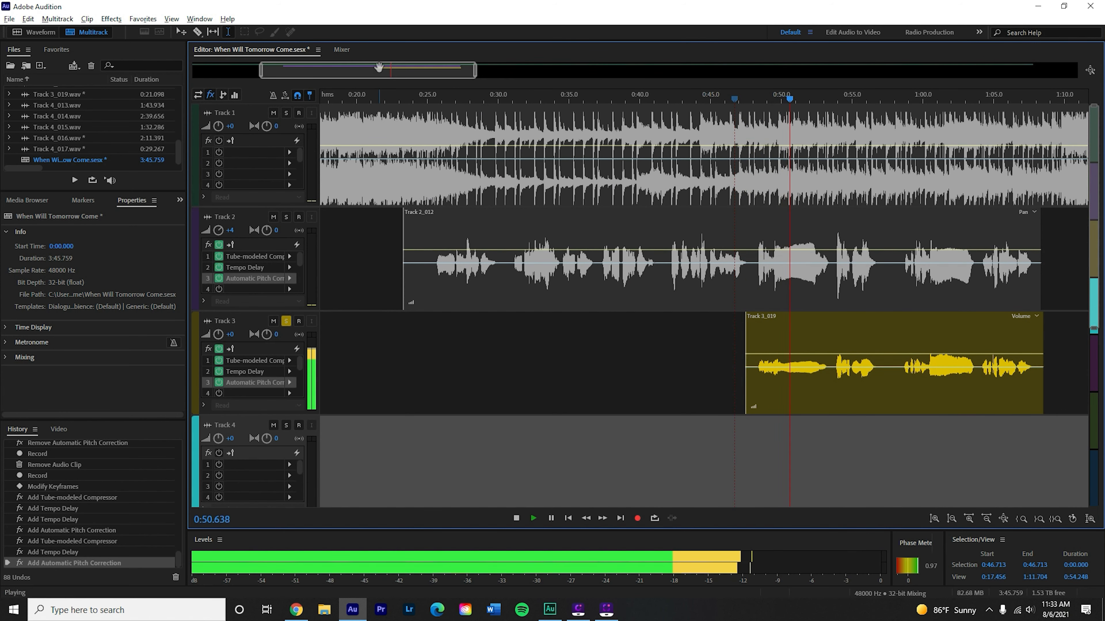
{"action": "scroll", "coordinate": [375, 69], "scroll_direction": "down", "scroll_amount": 1}
{"action": "left_click_drag", "start_coordinate": [373, 69], "coordinate": [455, 71]}
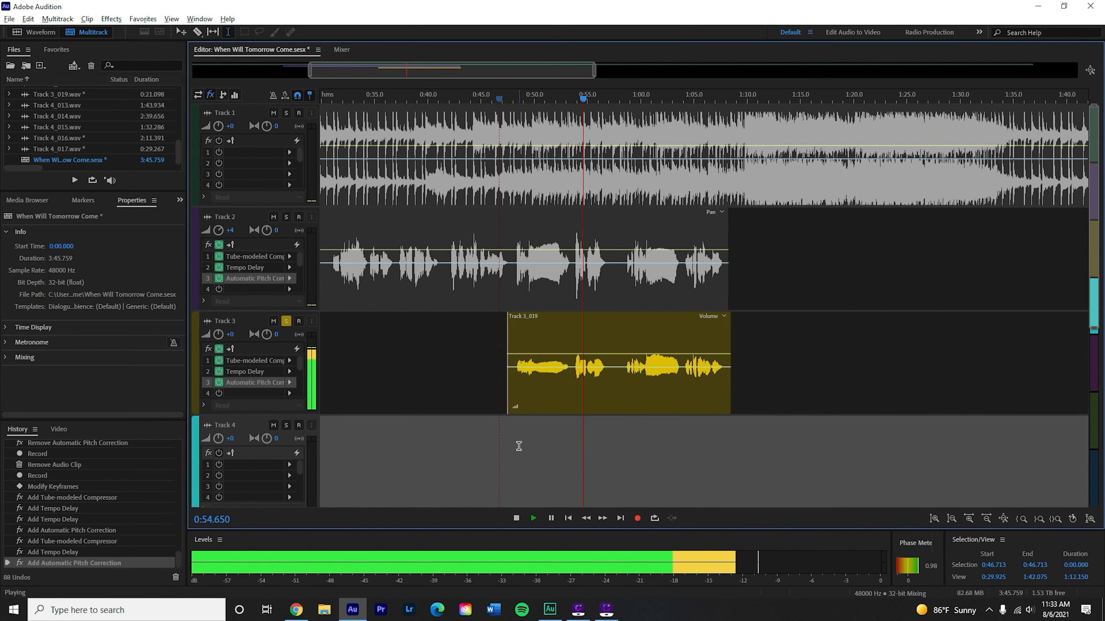
{"action": "left_click", "coordinate": [493, 442]}
Step: Switch the solo from Track 3 to Track 2 and place the playhead at about 0:48
{"action": "left_click", "coordinate": [286, 321]}
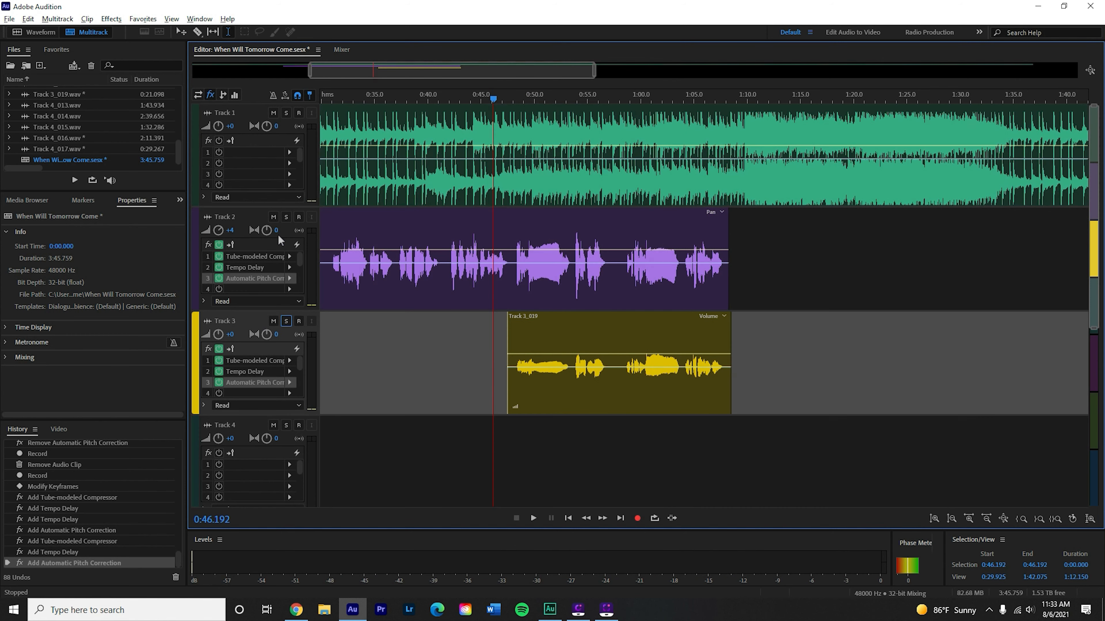
{"action": "left_click", "coordinate": [286, 218]}
{"action": "left_click", "coordinate": [512, 281]}
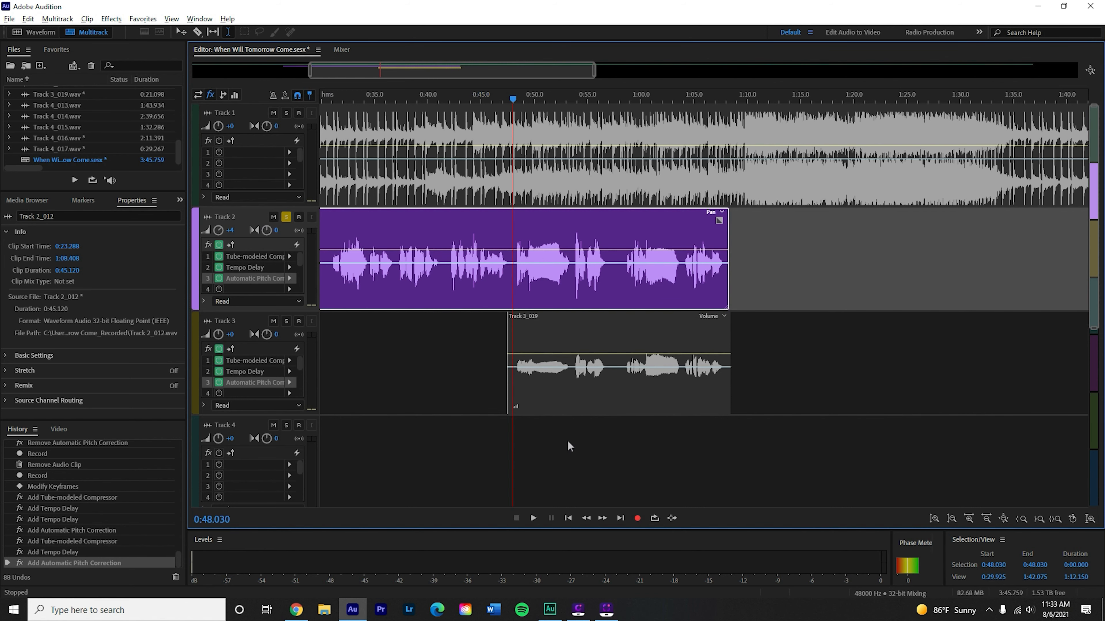
Step: Mute Track 3, unsolo Track 2, and play the session from about 0:45.4 and 0:58.8 to hear Track 2 without doubling
{"action": "left_click", "coordinate": [274, 321]}
{"action": "left_click", "coordinate": [287, 217]}
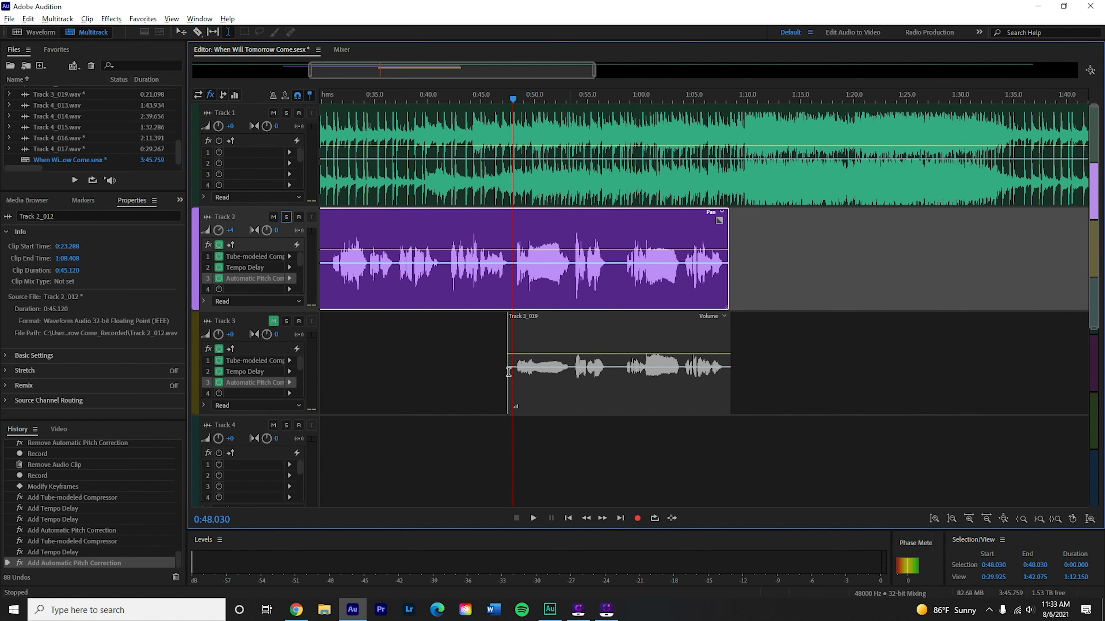
{"action": "left_click", "coordinate": [485, 394]}
{"action": "key", "text": "space"}
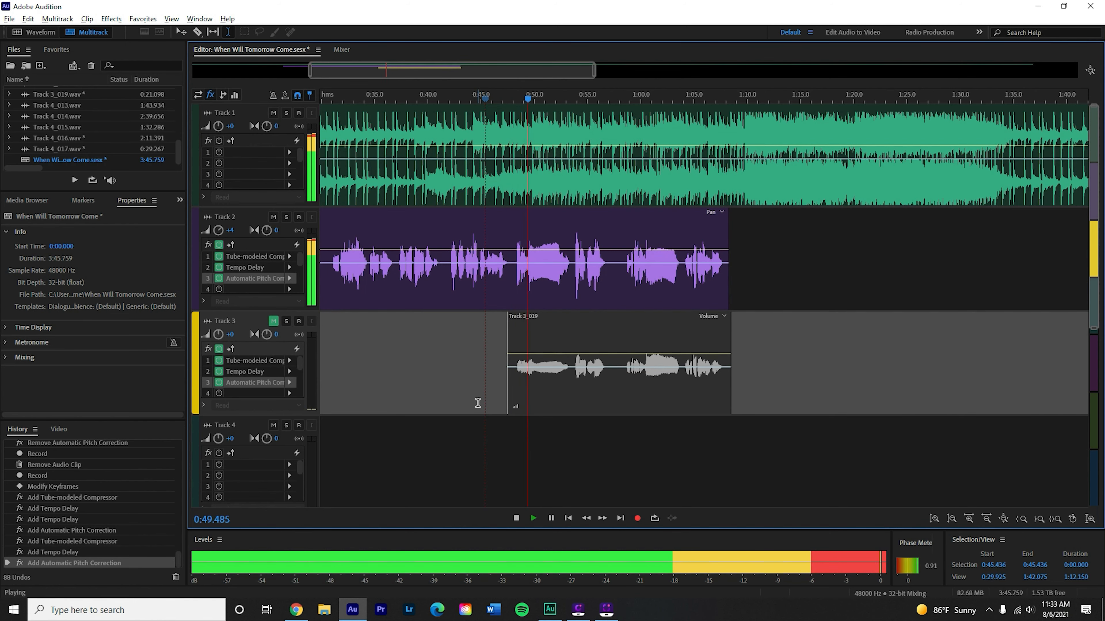
{"action": "scroll", "coordinate": [452, 67], "scroll_direction": "up", "scroll_amount": 2}
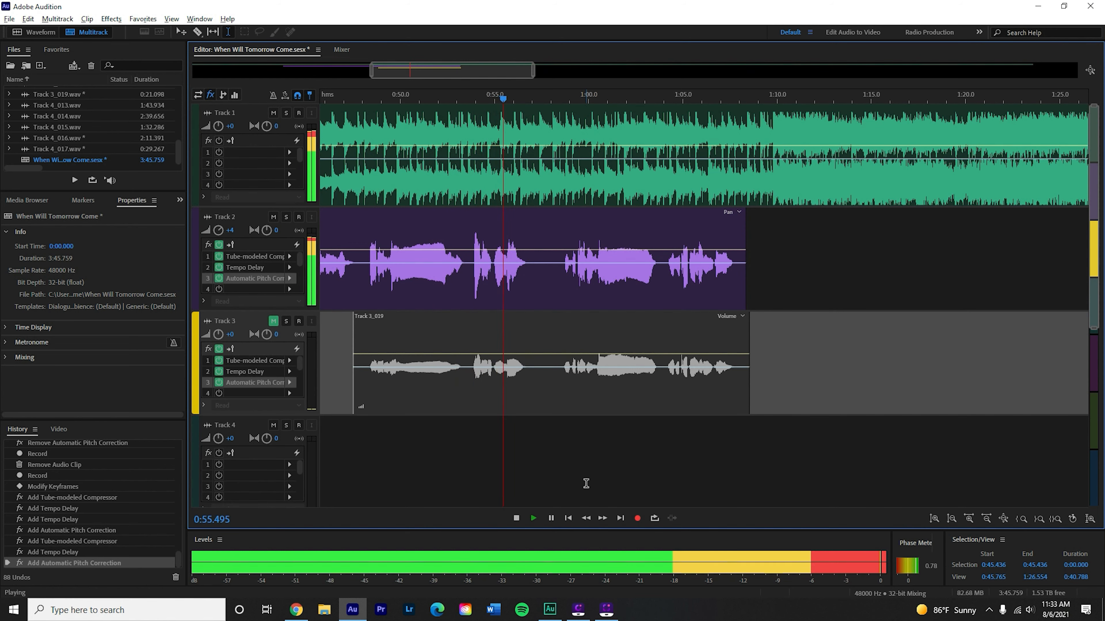
{"action": "left_click", "coordinate": [565, 288]}
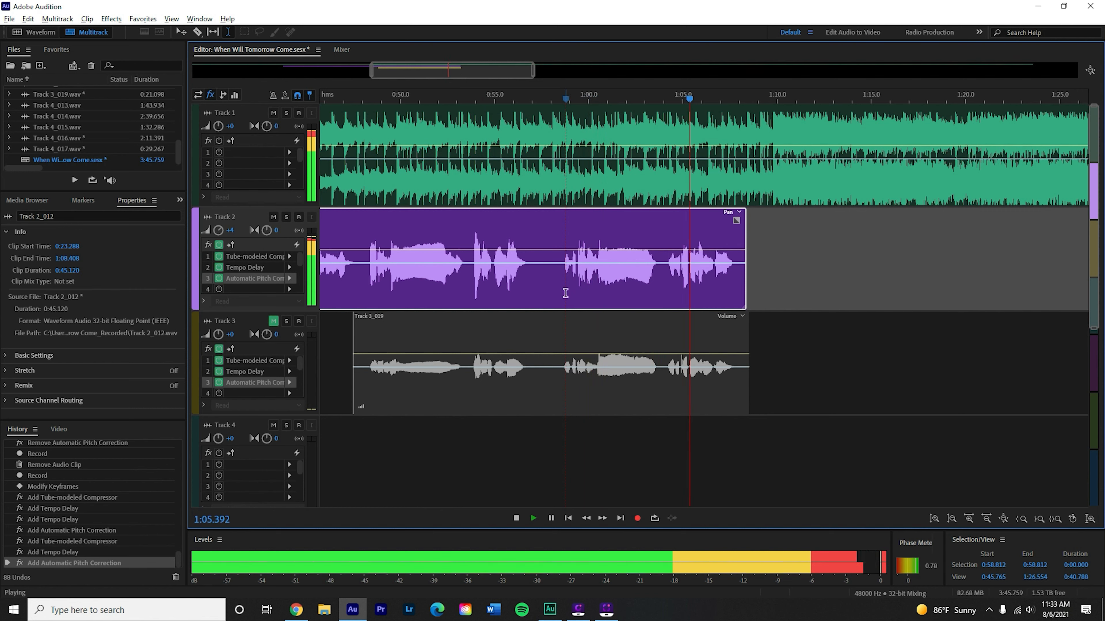
Step: Unmute Track 3, play both vocals together from about 0:47.9, and return the playhead to about 0:48.3
{"action": "left_click", "coordinate": [365, 447]}
{"action": "left_click", "coordinate": [274, 321]}
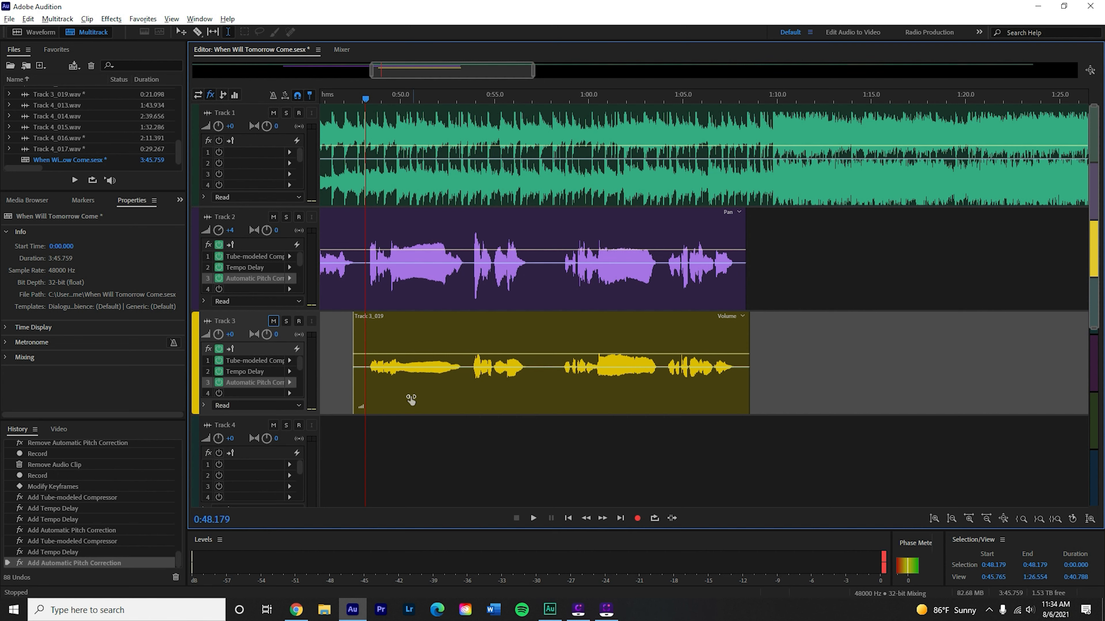
{"action": "left_click", "coordinate": [360, 453]}
{"action": "key", "text": "space"}
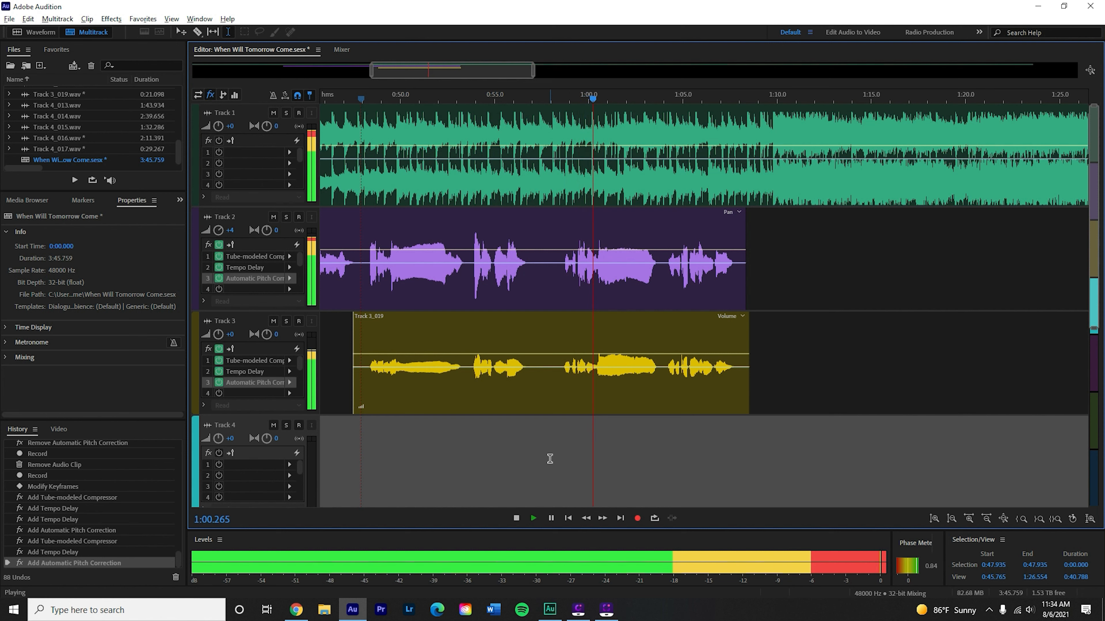
{"action": "key", "text": "space"}
{"action": "left_click", "coordinate": [369, 435]}
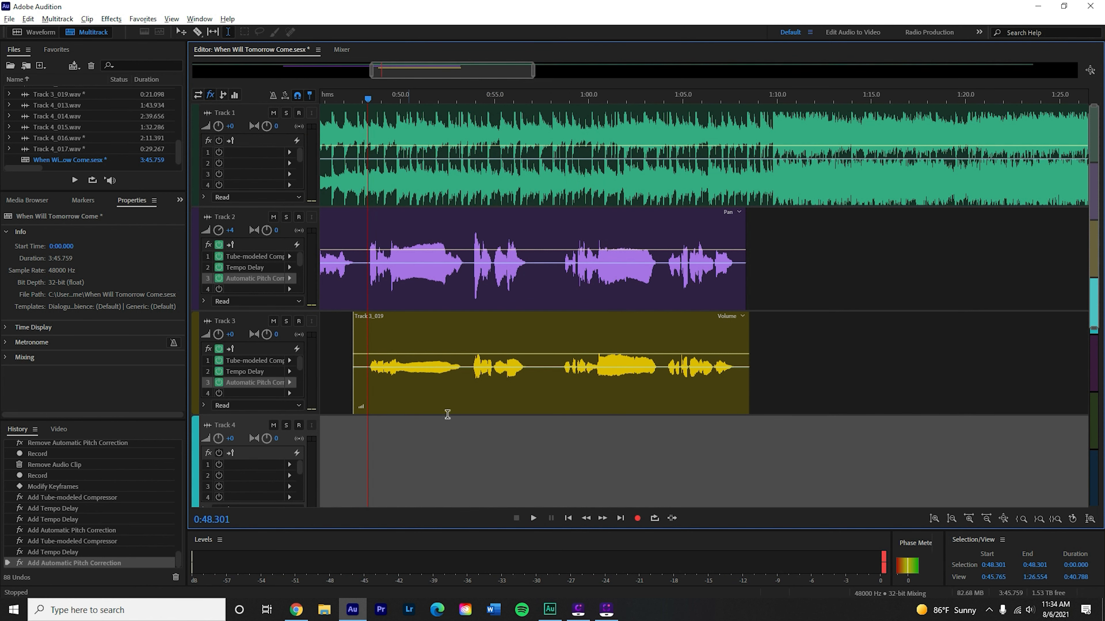
Step: Try panning the Track 3 clip by raising its pan envelope above the centre line
{"action": "left_click", "coordinate": [538, 372]}
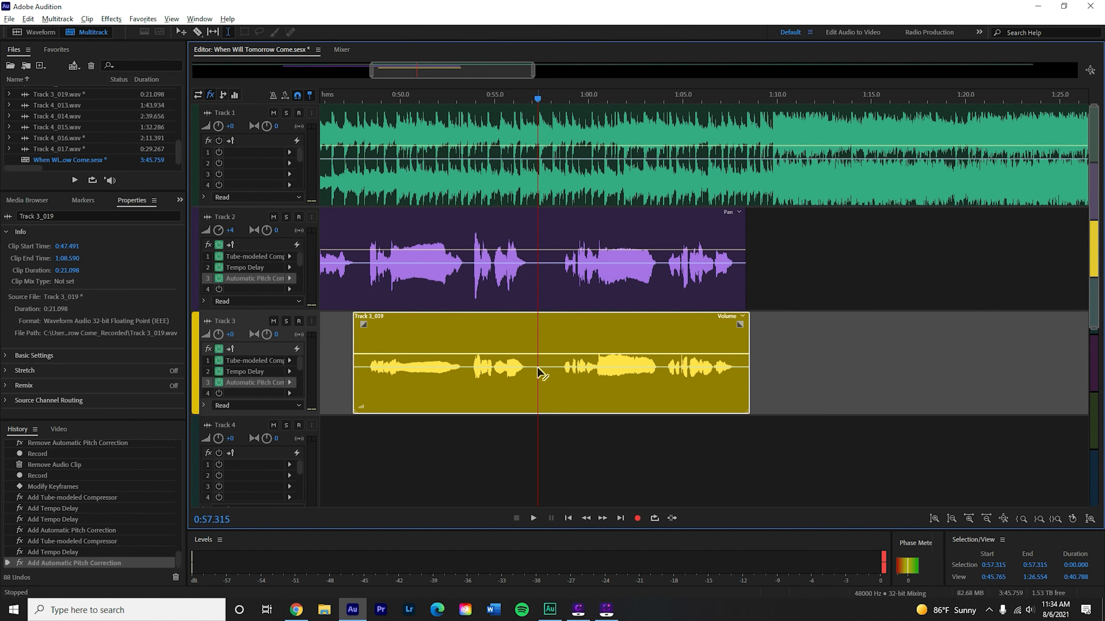
{"action": "mouse_move", "coordinate": [266, 335]}
{"action": "left_mouse_down"}
{"action": "mouse_move", "coordinate": [265, 410]}
{"action": "mouse_move", "coordinate": [263, 334]}
{"action": "mouse_move", "coordinate": [265, 366]}
{"action": "mouse_move", "coordinate": [265, 351]}
{"action": "left_mouse_up"}
{"action": "mouse_move", "coordinate": [532, 373]}
{"action": "left_mouse_down"}
{"action": "mouse_move", "coordinate": [538, 390]}
{"action": "mouse_move", "coordinate": [535, 346]}
{"action": "mouse_move", "coordinate": [531, 382]}
{"action": "mouse_move", "coordinate": [535, 371]}
{"action": "left_mouse_up"}
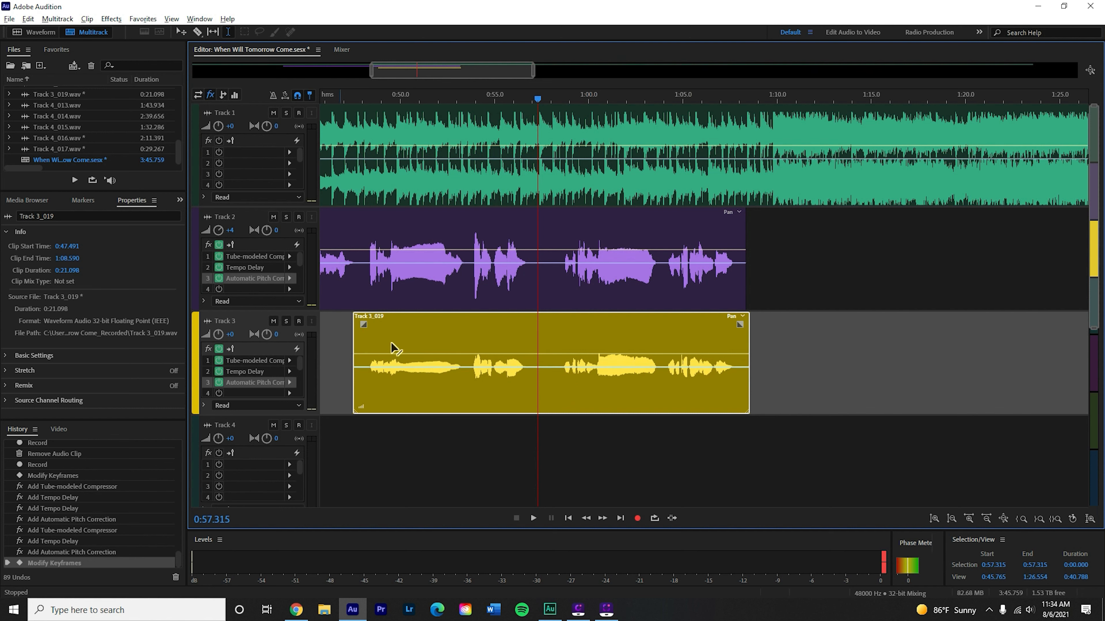
{"action": "left_click_drag", "start_coordinate": [266, 333], "coordinate": [265, 335]}
{"action": "left_click_drag", "start_coordinate": [563, 369], "coordinate": [558, 340]}
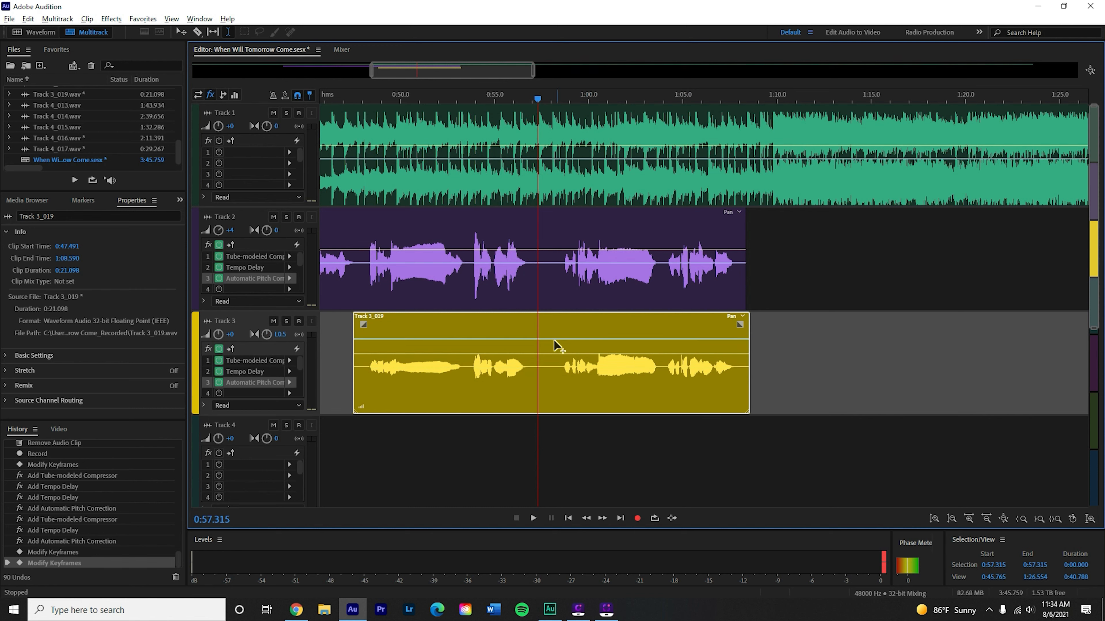
Step: Add two pan keyframes to the Track 3 clip, remove them, and return the clip's pan envelope to the centre
{"action": "left_click", "coordinate": [545, 339]}
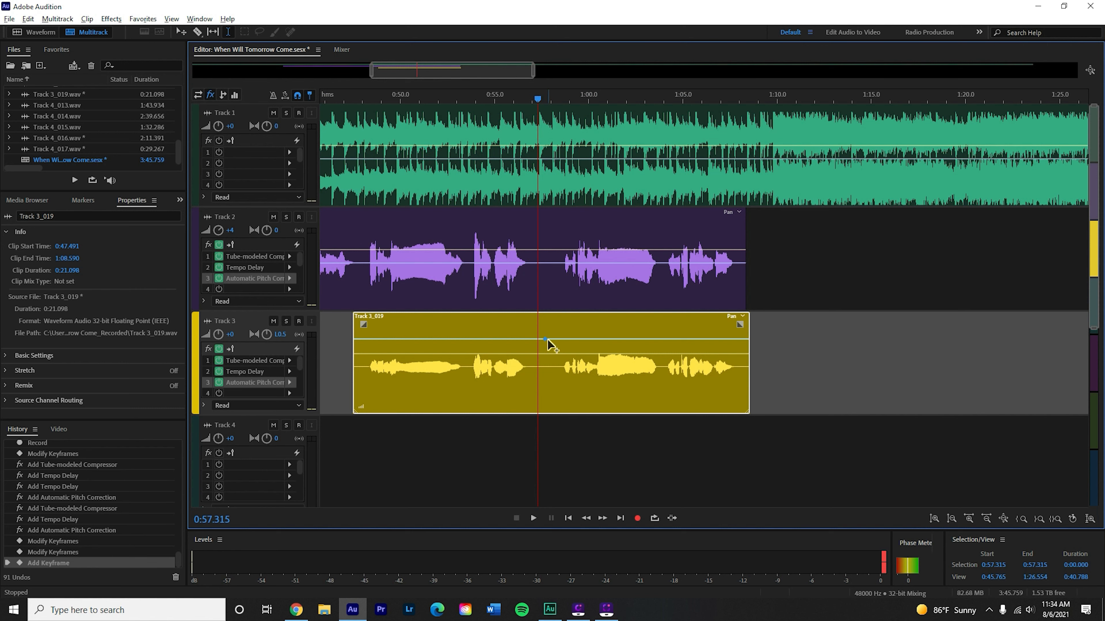
{"action": "left_click", "coordinate": [526, 339]}
{"action": "mouse_move", "coordinate": [527, 340]}
{"action": "left_mouse_down"}
{"action": "mouse_move", "coordinate": [526, 387]}
{"action": "mouse_move", "coordinate": [532, 340]}
{"action": "left_mouse_up"}
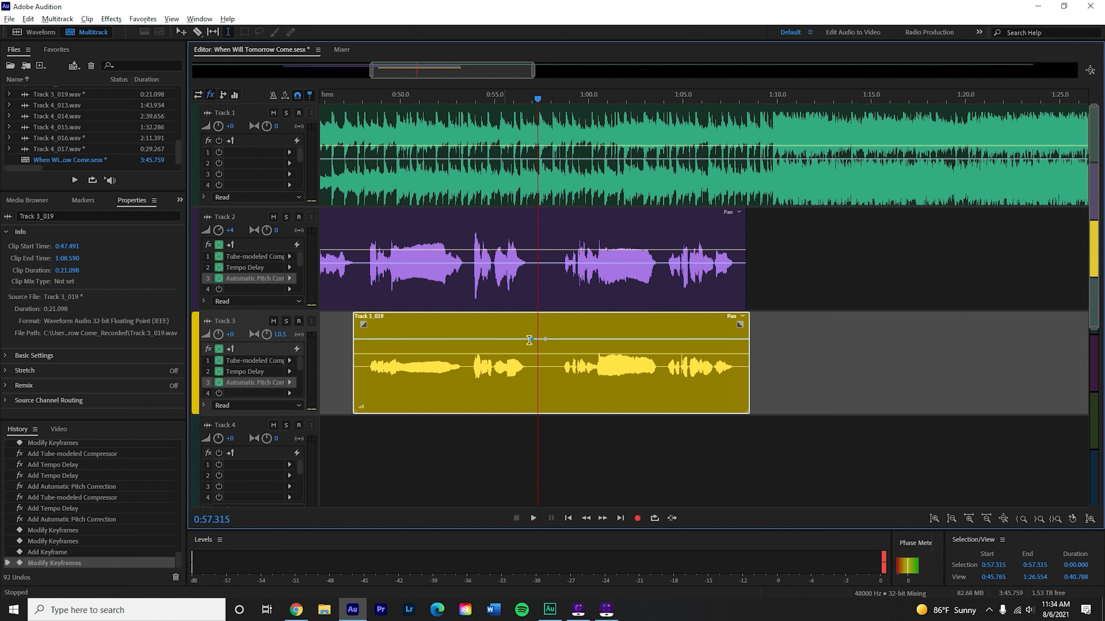
{"action": "key", "text": "Delete"}
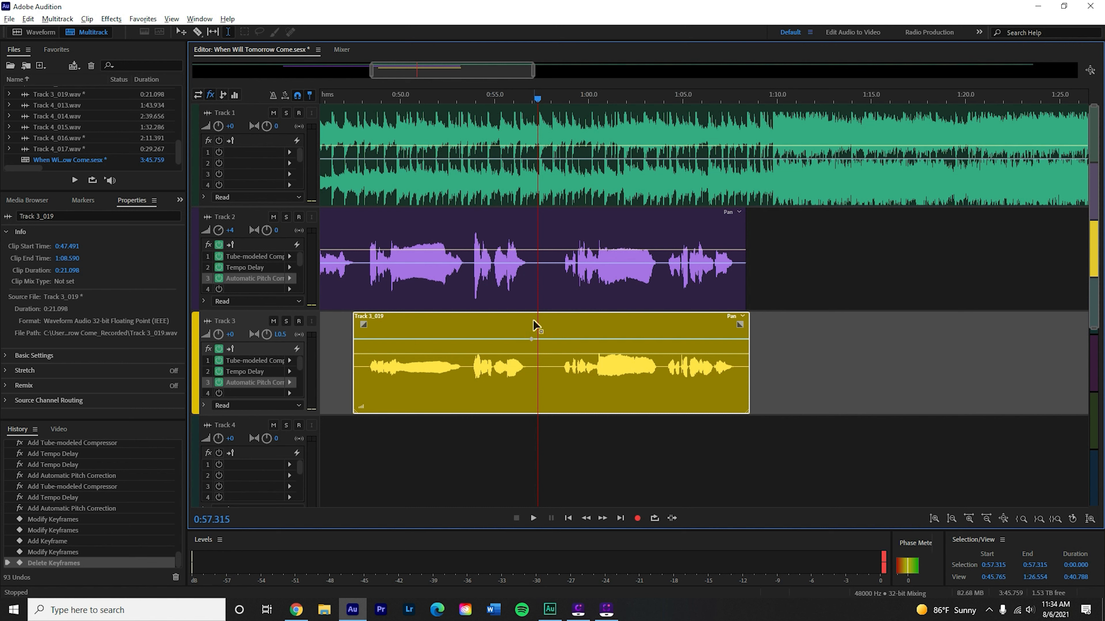
{"action": "left_click_drag", "start_coordinate": [531, 341], "coordinate": [520, 477]}
{"action": "left_click", "coordinate": [479, 419]}
{"action": "left_click_drag", "start_coordinate": [535, 339], "coordinate": [537, 377]}
Step: Pan Track 3 to L62.5 and play the session from about 0:47.3
{"action": "left_click_drag", "start_coordinate": [266, 335], "coordinate": [274, 391]}
{"action": "left_click", "coordinate": [348, 461]}
{"action": "key", "text": "space"}
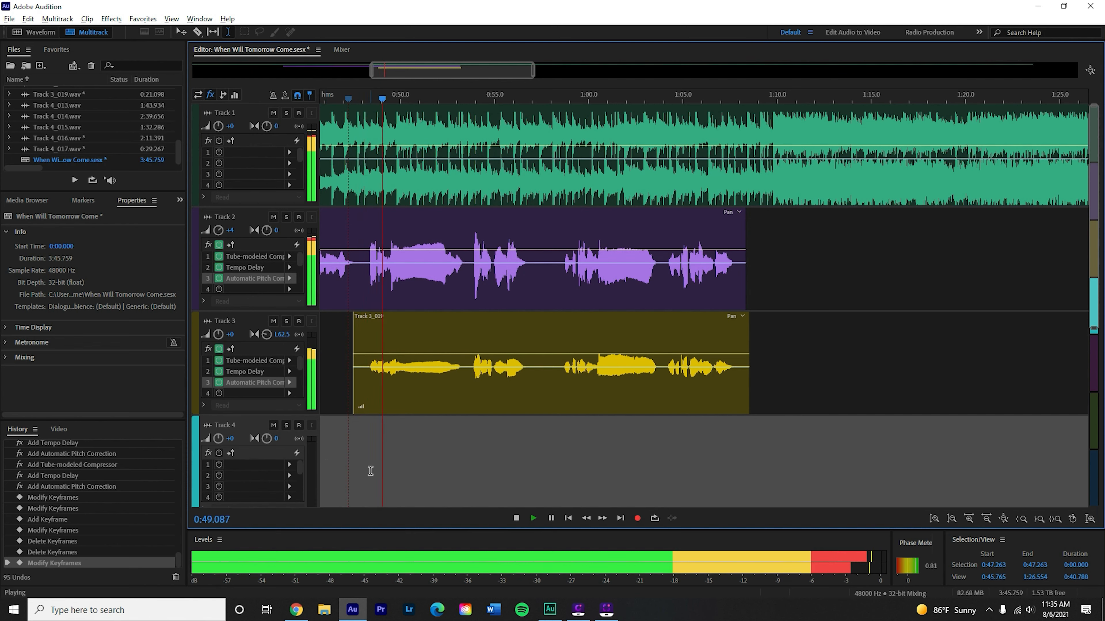
Step: Lower Track 3's volume to -1.2 dB, then stop playback with the playhead at about 0:48
{"action": "left_click_drag", "start_coordinate": [217, 334], "coordinate": [358, 478]}
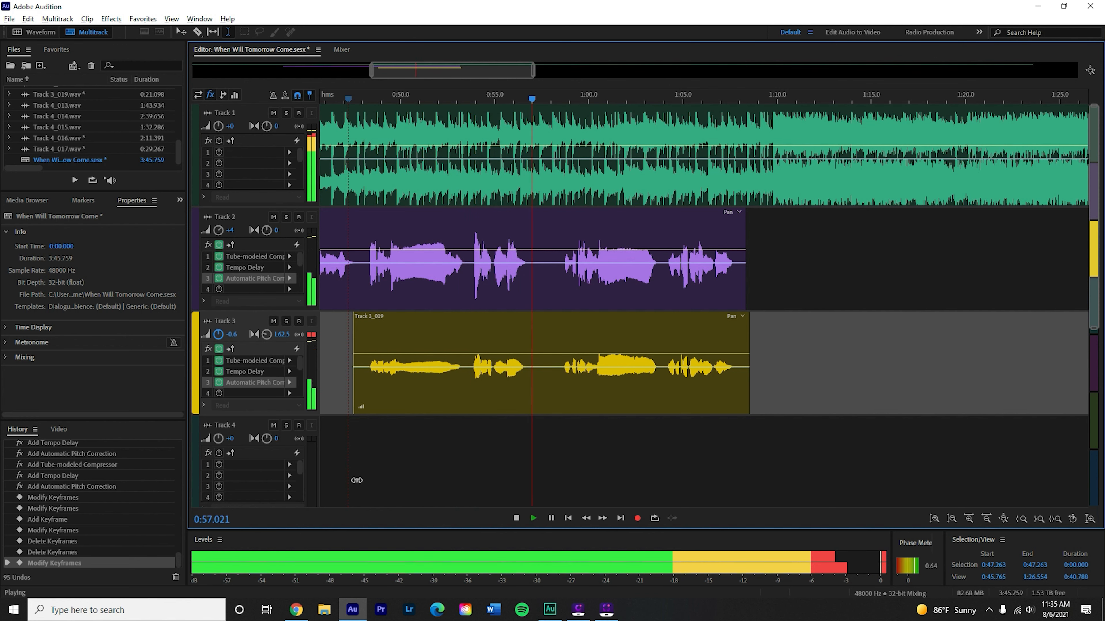
{"action": "left_click", "coordinate": [361, 475]}
{"action": "key", "text": "space"}
Step: Set Track 3's volume to 0 dB and place the playhead at the start of its clip, about 0:47.5
{"action": "left_click", "coordinate": [217, 333]}
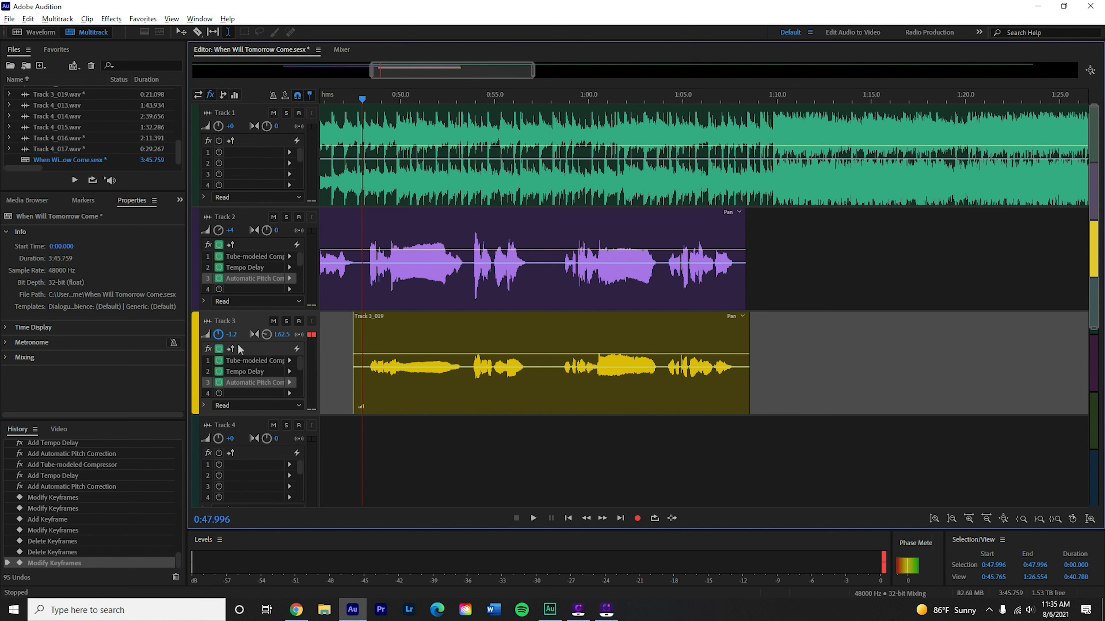
{"action": "type", "text": "0"}
{"action": "key", "text": "Return"}
{"action": "left_click", "coordinate": [349, 448]}
{"action": "left_click", "coordinate": [342, 427]}
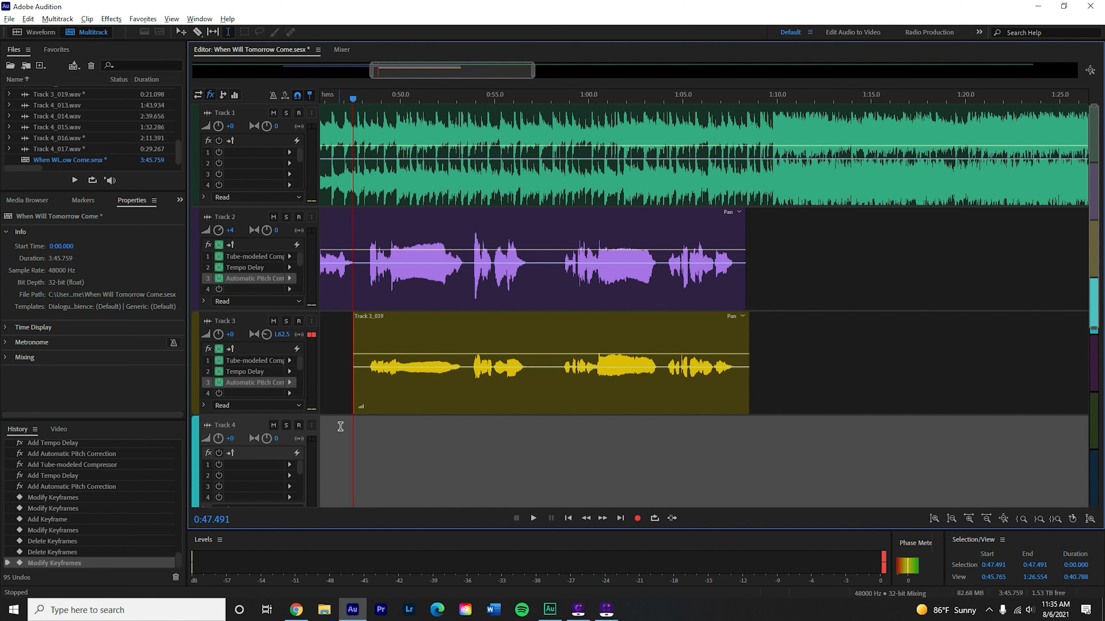
Step: Play the start of the doubled vocal, stop playback, and lower Track 3's volume to -3 dB
{"action": "key", "text": "space"}
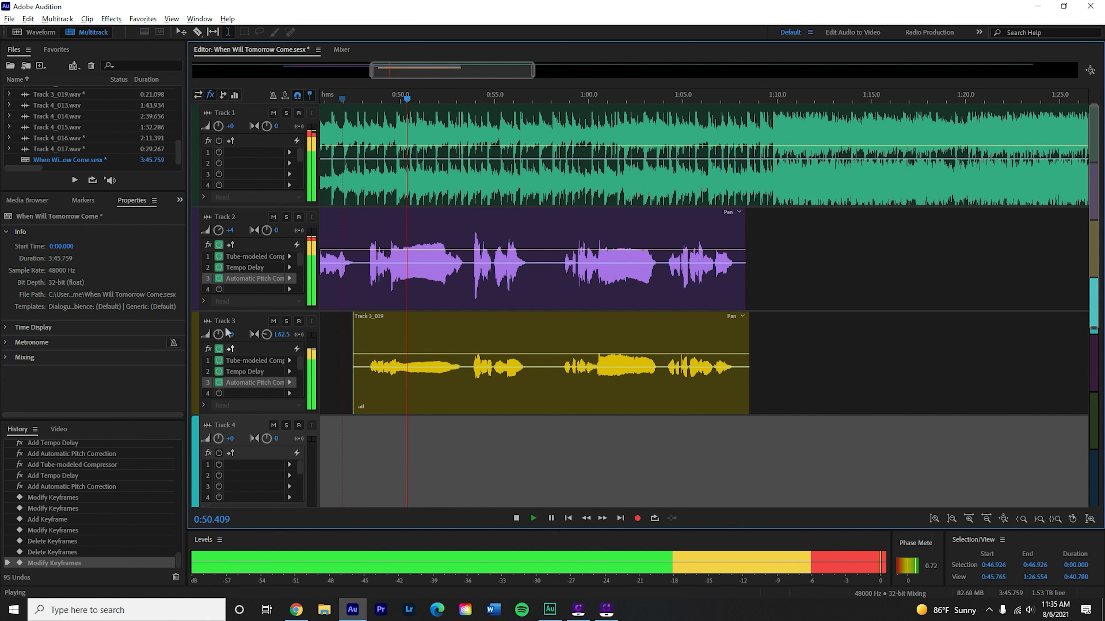
{"action": "left_click", "coordinate": [361, 461]}
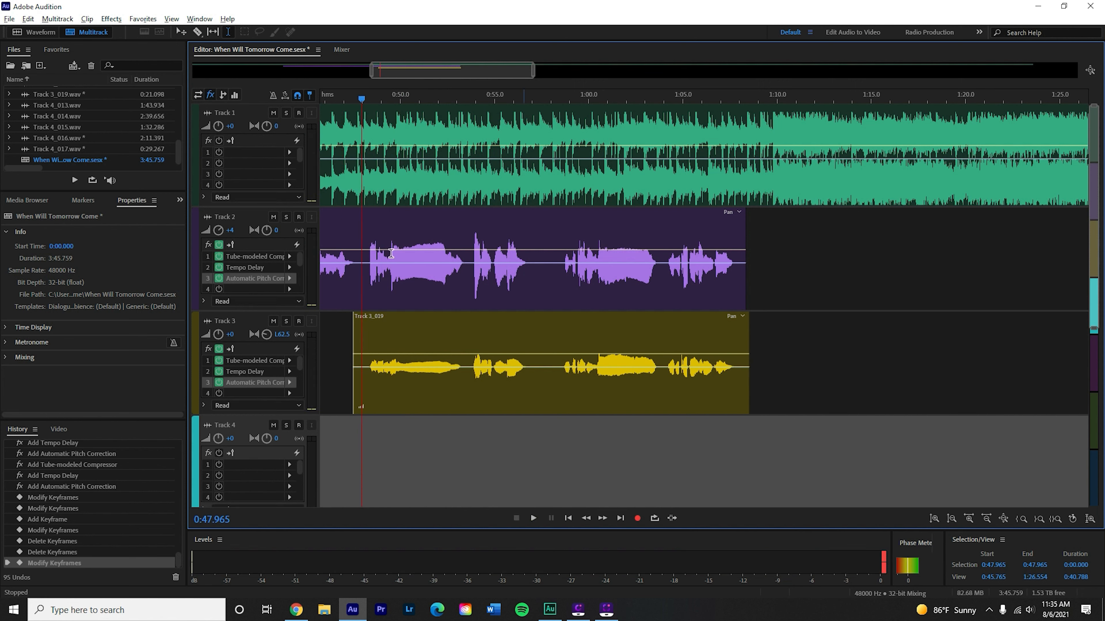
{"action": "left_click_drag", "start_coordinate": [218, 335], "coordinate": [217, 342]}
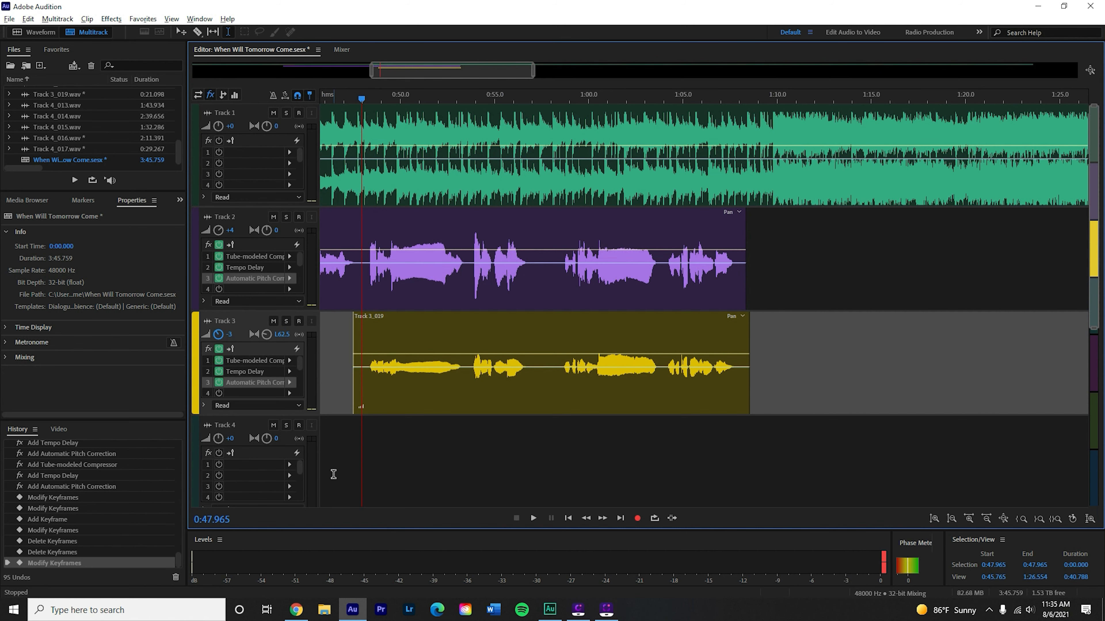
Step: Play the session from about 0:47.3 to check the Track 3 level, then stop at about 0:58
{"action": "left_click", "coordinate": [360, 453]}
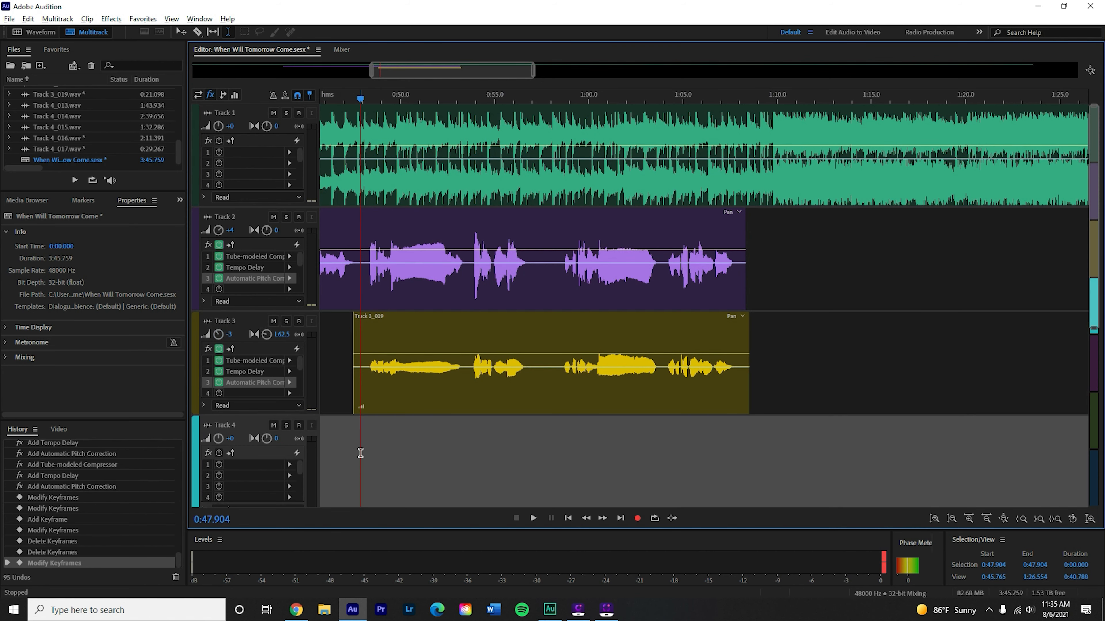
{"action": "left_click", "coordinate": [348, 462]}
{"action": "key", "text": "space"}
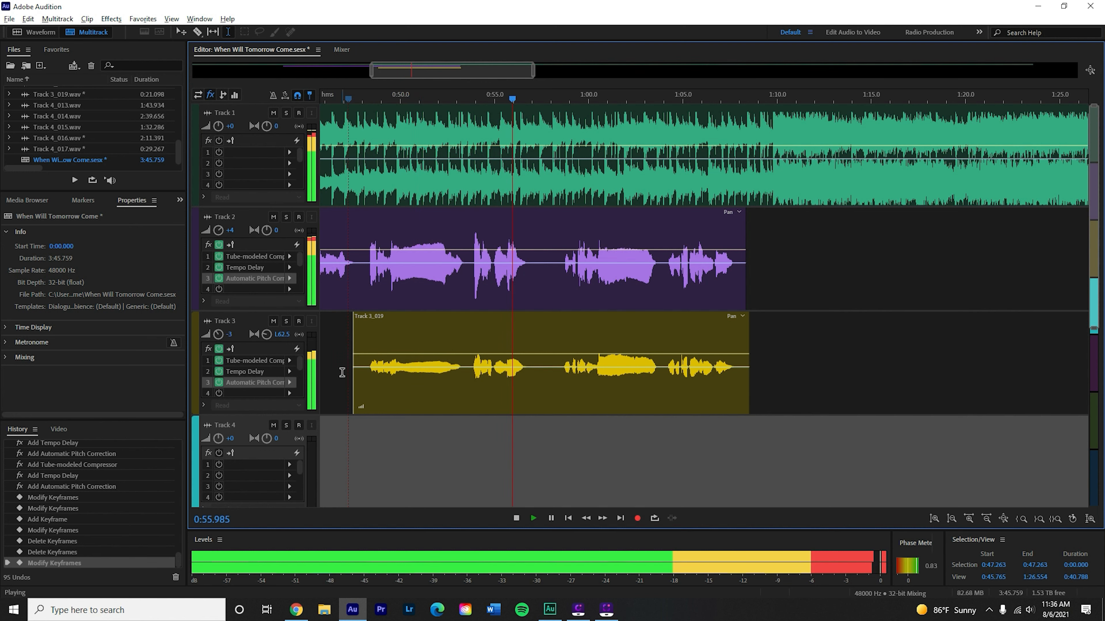
{"action": "scroll", "coordinate": [434, 66], "scroll_direction": "down", "scroll_amount": 2}
{"action": "scroll", "coordinate": [434, 66], "scroll_direction": "down", "scroll_amount": 5}
{"action": "key", "text": "space"}
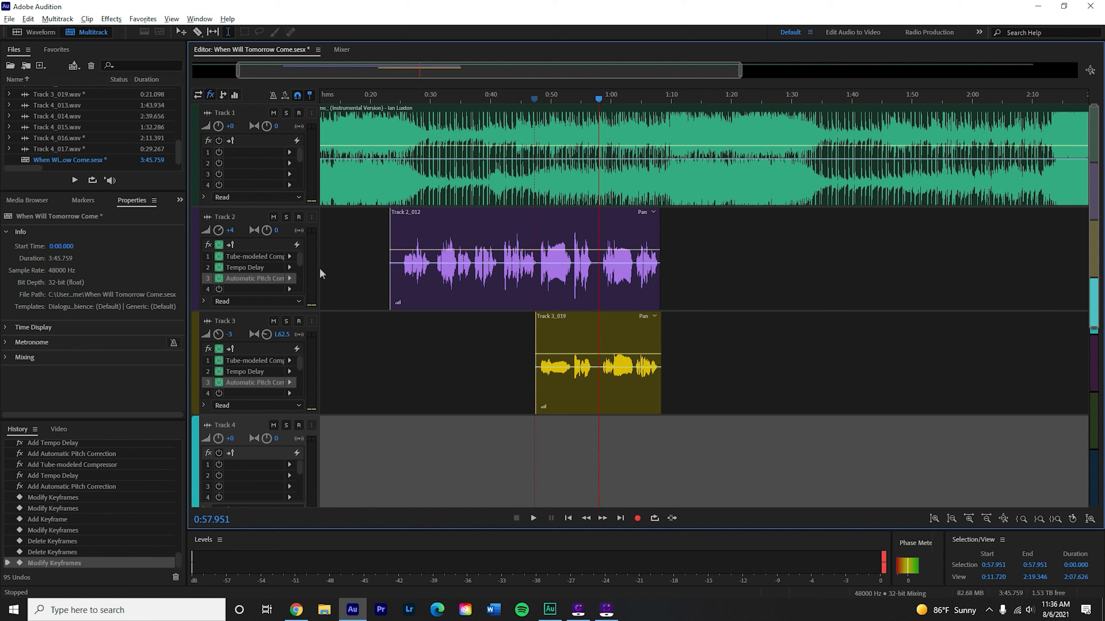
Step: Try panning Track 2 to R18.7 while playing from about 0:47.5, then reset its stereo balance to 0
{"action": "left_click", "coordinate": [537, 446]}
{"action": "mouse_move", "coordinate": [267, 230]}
{"action": "left_mouse_down"}
{"action": "mouse_move", "coordinate": [267, 199]}
{"action": "mouse_move", "coordinate": [266, 230]}
{"action": "left_mouse_up"}
{"action": "key", "text": "space"}
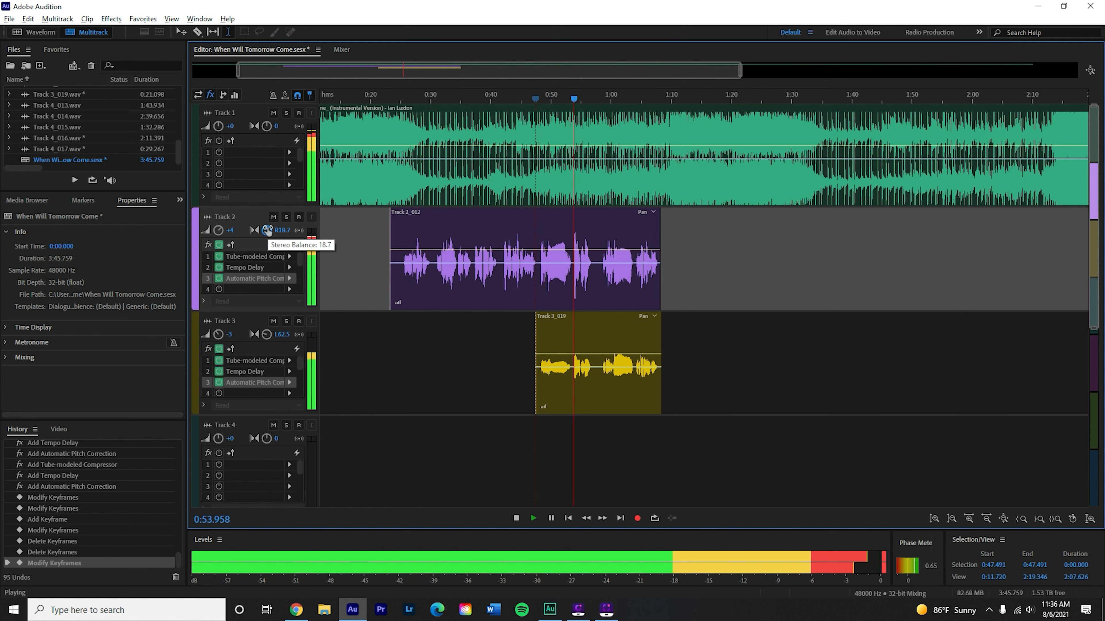
{"action": "left_click_drag", "start_coordinate": [267, 231], "coordinate": [267, 264]}
{"action": "left_click", "coordinate": [279, 230]}
{"action": "type", "text": "0"}
{"action": "key", "text": "Return"}
Step: Play both vocals from about 0:45.8, just before the Track 3 clip, and stop at about 0:50.4
{"action": "left_click", "coordinate": [468, 385]}
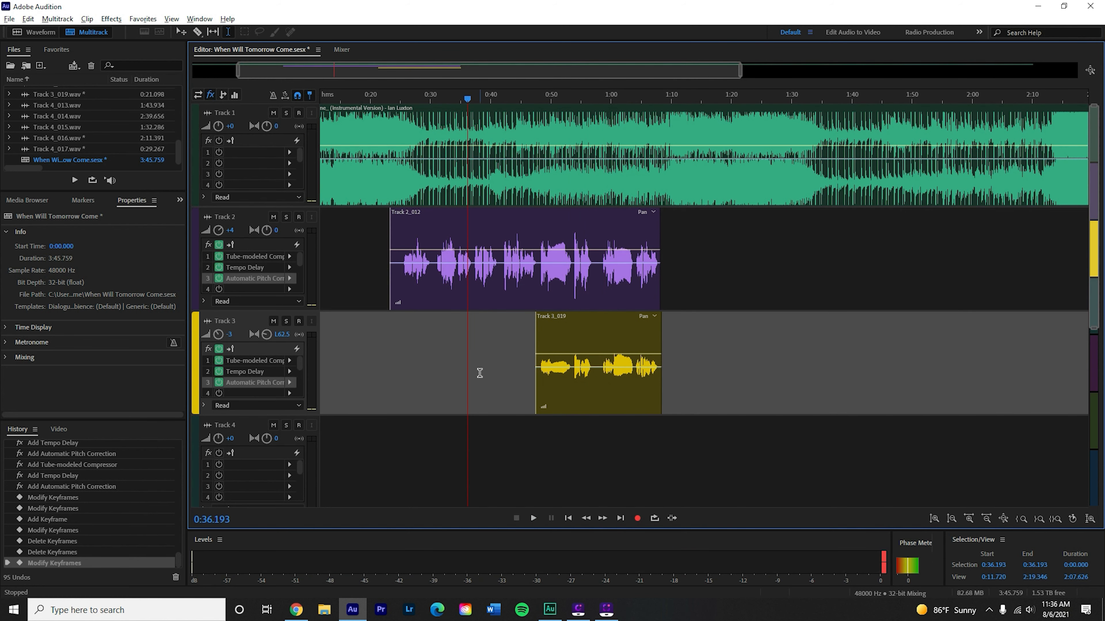
{"action": "left_click", "coordinate": [526, 379]}
{"action": "key", "text": "space"}
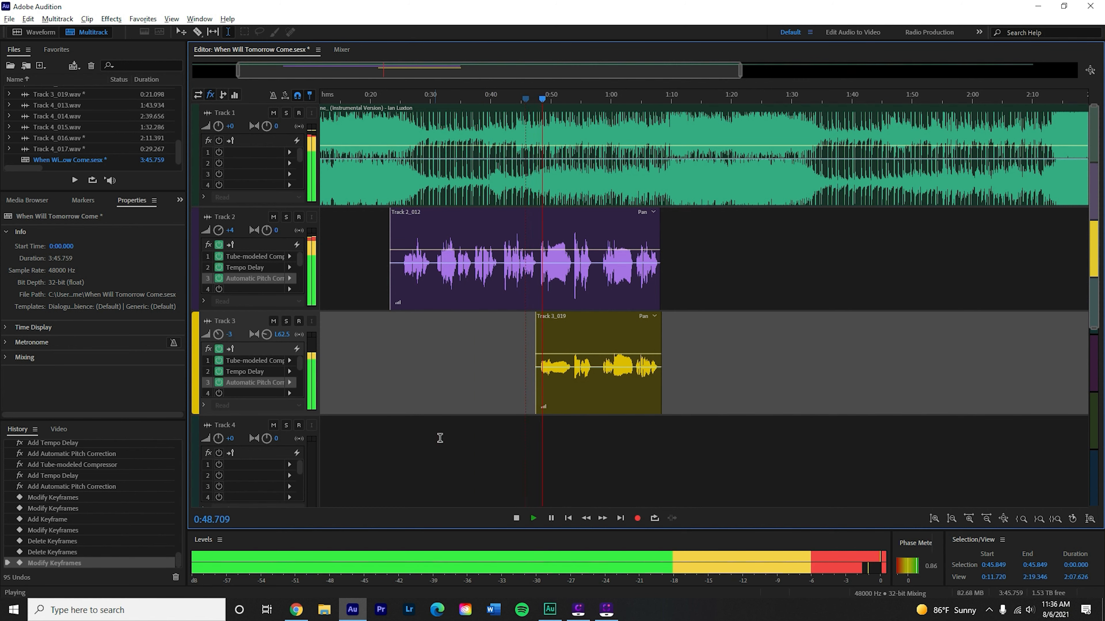
{"action": "key", "text": "space"}
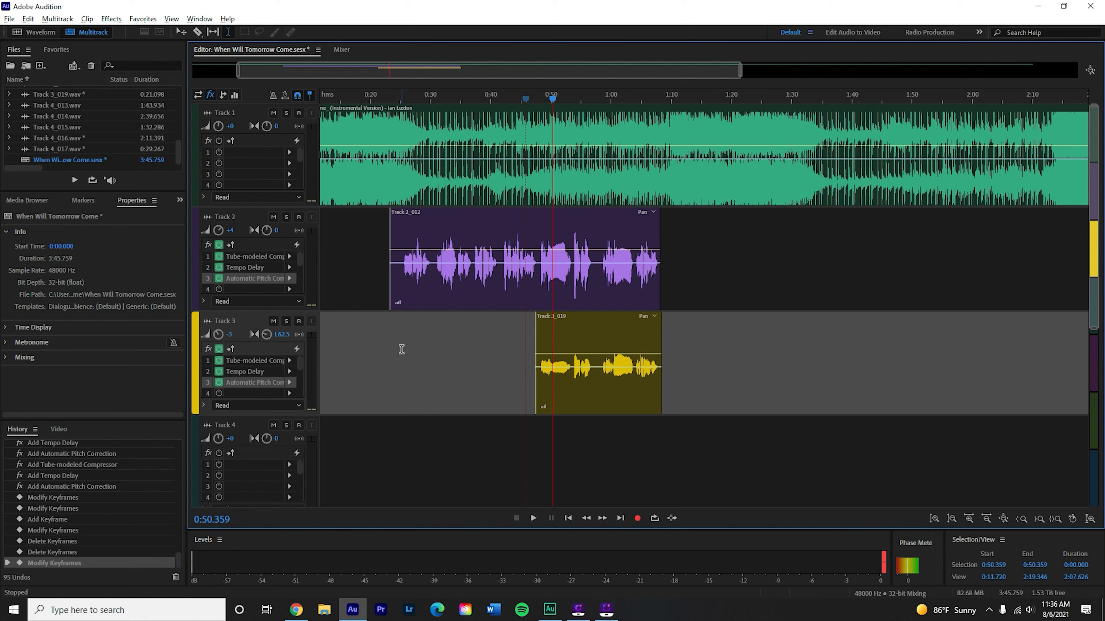
Step: Play the Track 2 vocal over the music from about 0:25.3 and stop at about 0:37
{"action": "left_click", "coordinate": [401, 349]}
{"action": "key", "text": "space"}
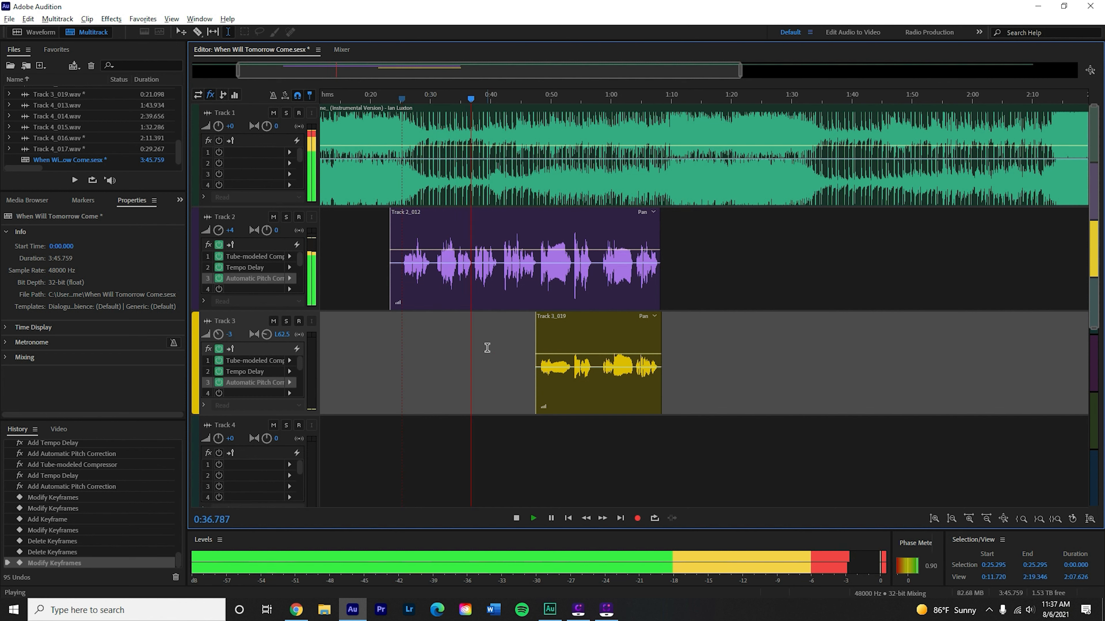
{"action": "key", "text": "space"}
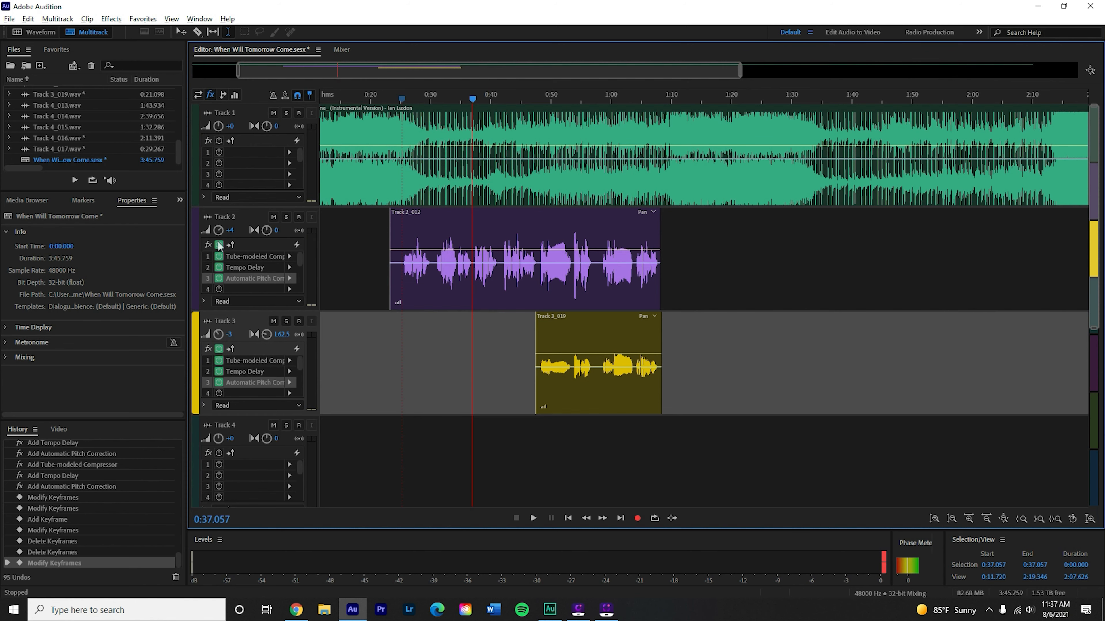
Step: Bypass all Track 2 effects, play from about 0:37 to hear the dry vocal, and switch the effects back on
{"action": "left_click", "coordinate": [219, 246]}
{"action": "key", "text": "space"}
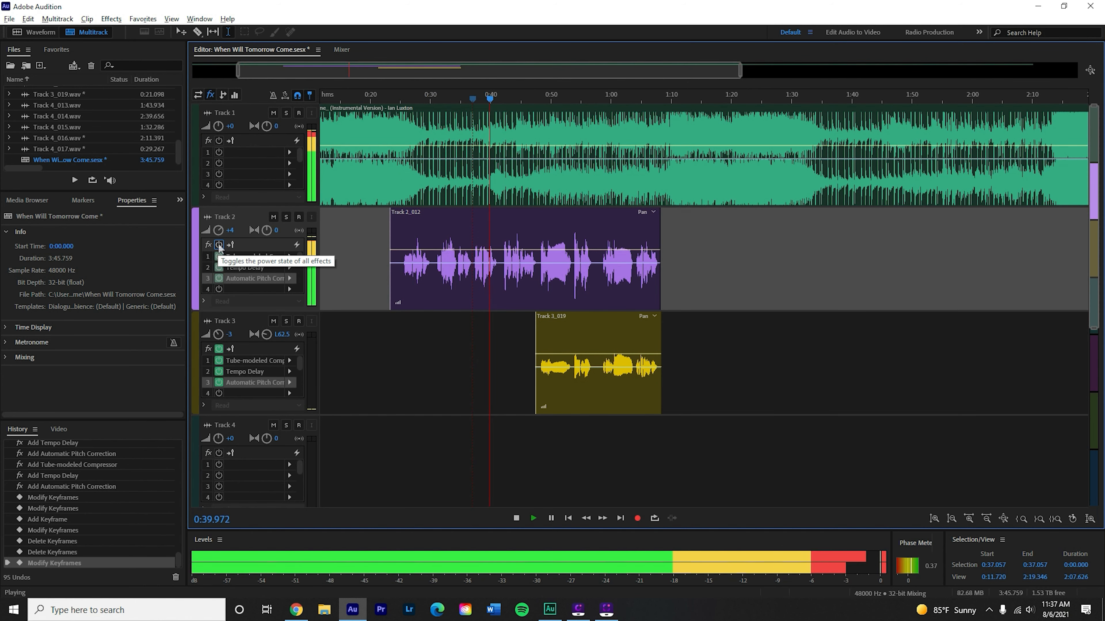
{"action": "left_click", "coordinate": [219, 245]}
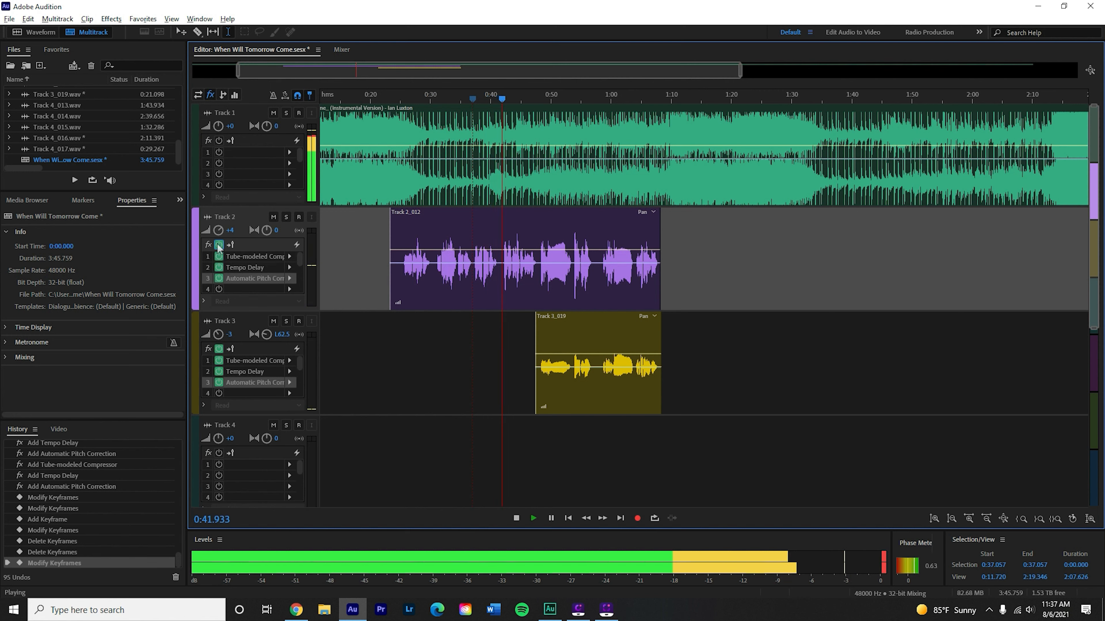